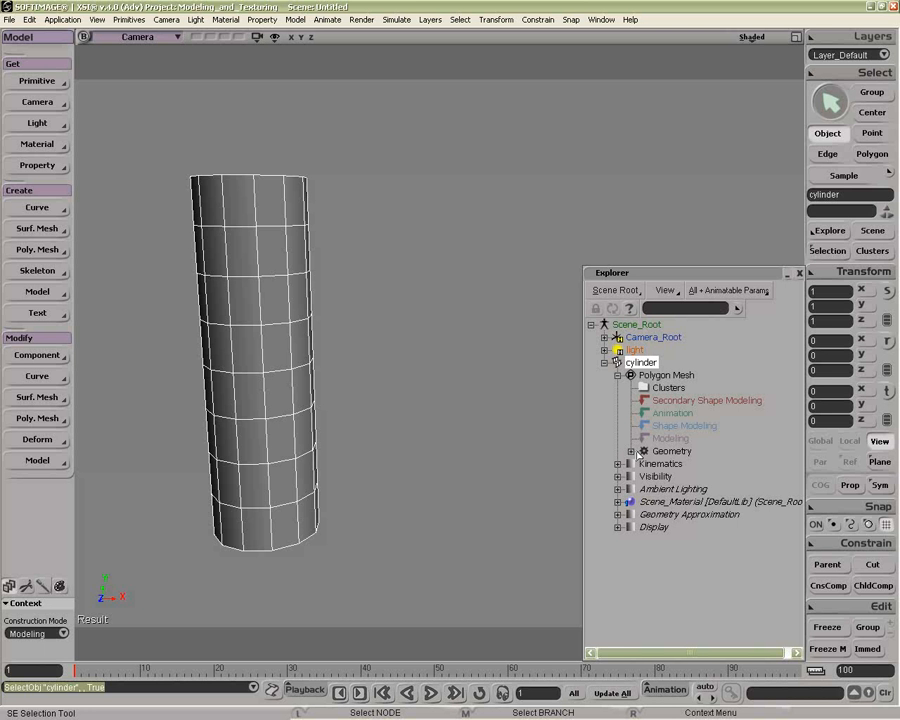
Set the cylinder's V subdivisions to 13 through its Geometry operator
click(645, 452)
drag(317, 336, 500, 143)
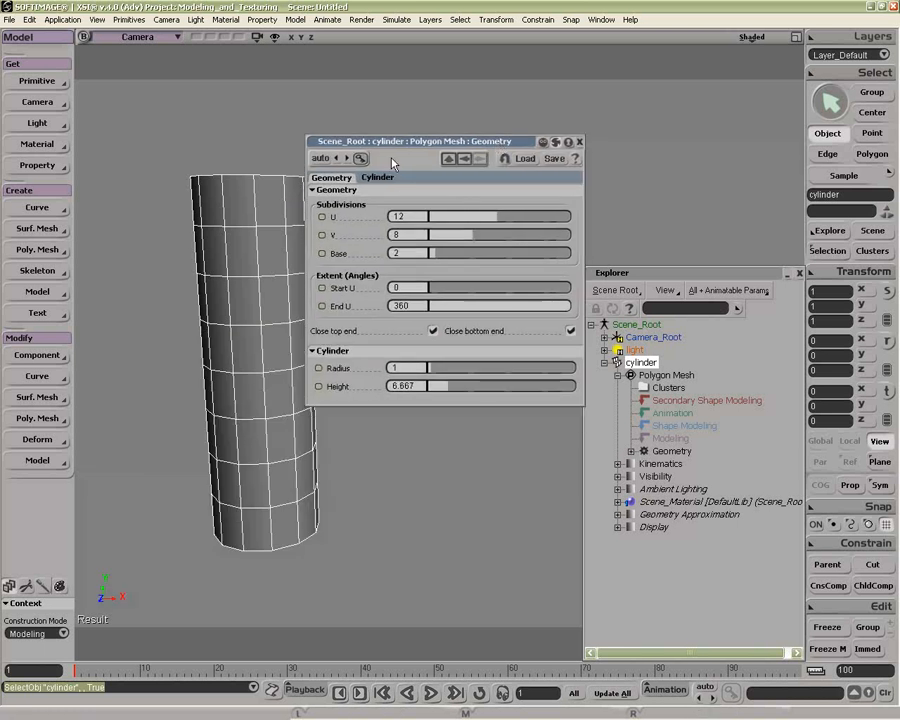
mouse_move(492, 227)
mouse_down()
mouse_move(488, 218)
mouse_move(432, 227)
mouse_move(505, 226)
mouse_move(497, 226)
mouse_move(504, 235)
mouse_up()
click(579, 141)
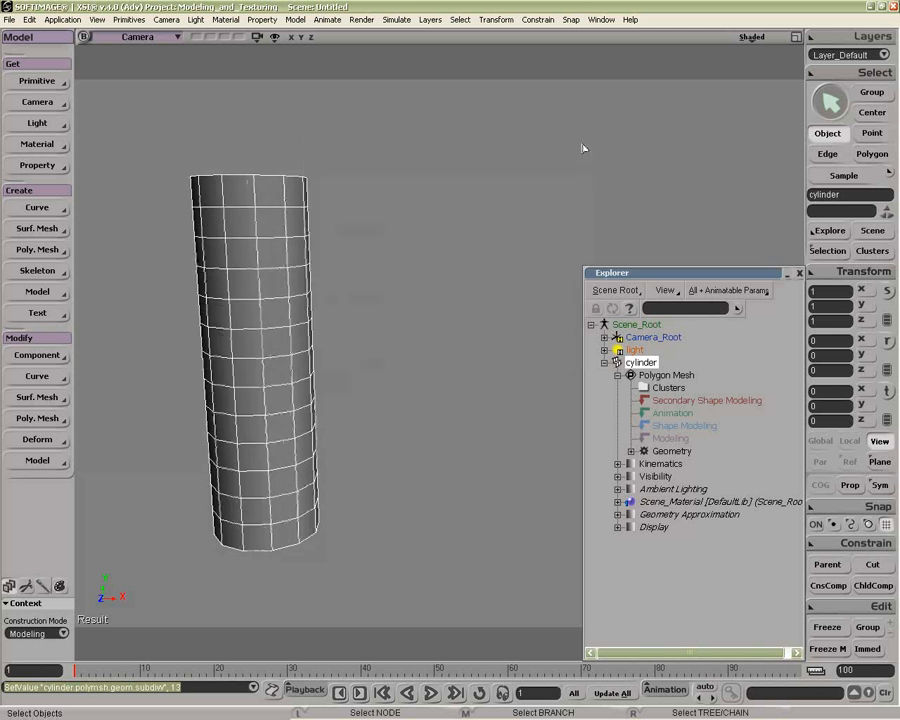
Set the cylinder's subdivisions to 7 in U and 6 in V
key(Return)
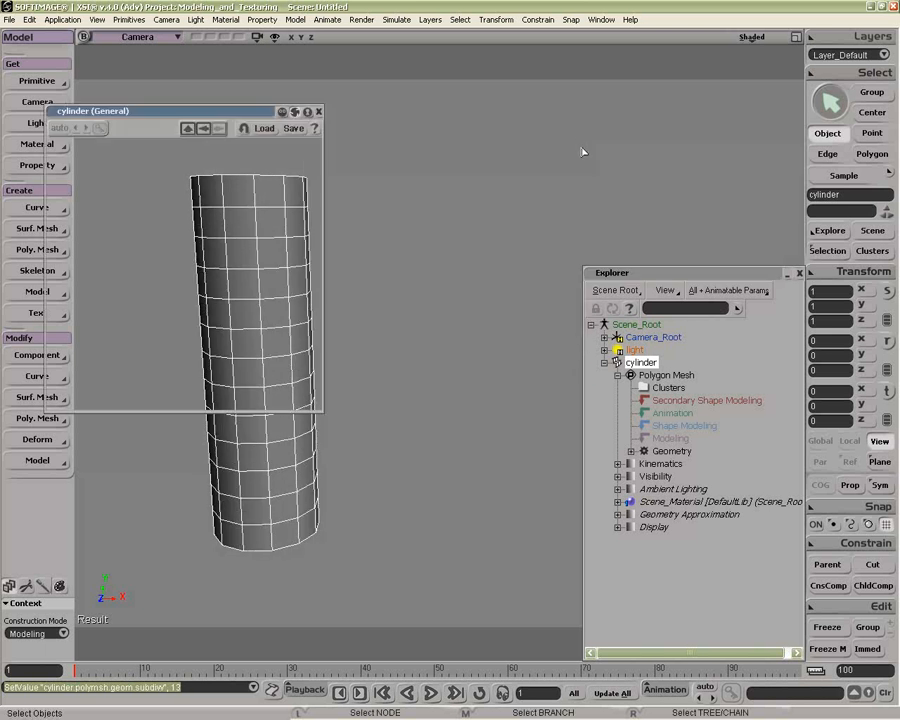
drag(216, 282, 199, 301)
drag(241, 114, 541, 87)
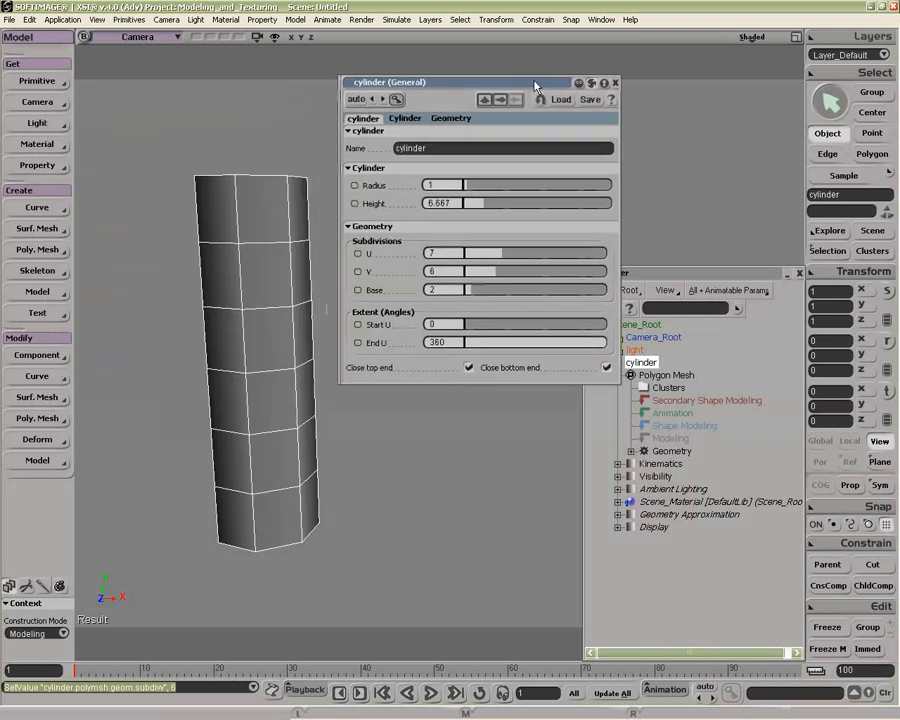
click(618, 84)
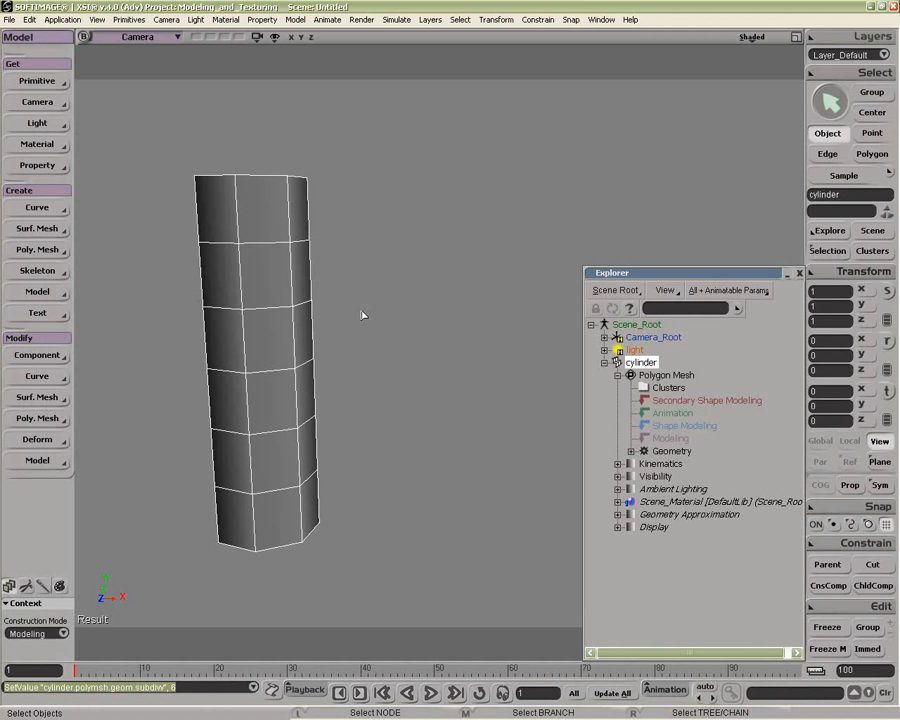
Pull a vertex on the cylinder's outer edge, just below mid-height, outward along X to form a pointed spike
key(m)
drag(314, 362, 428, 362)
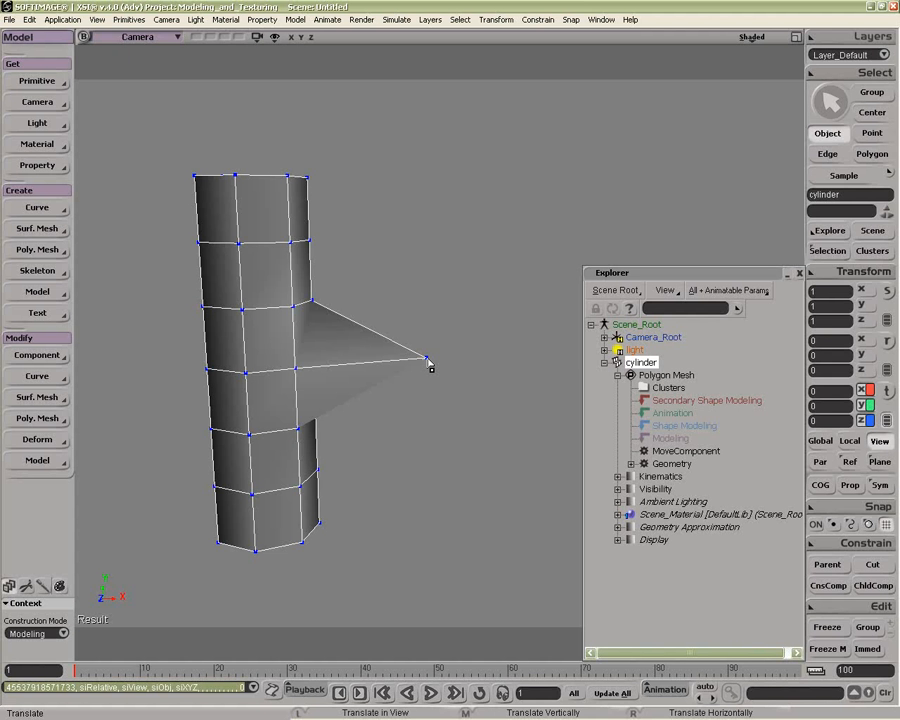
key(space)
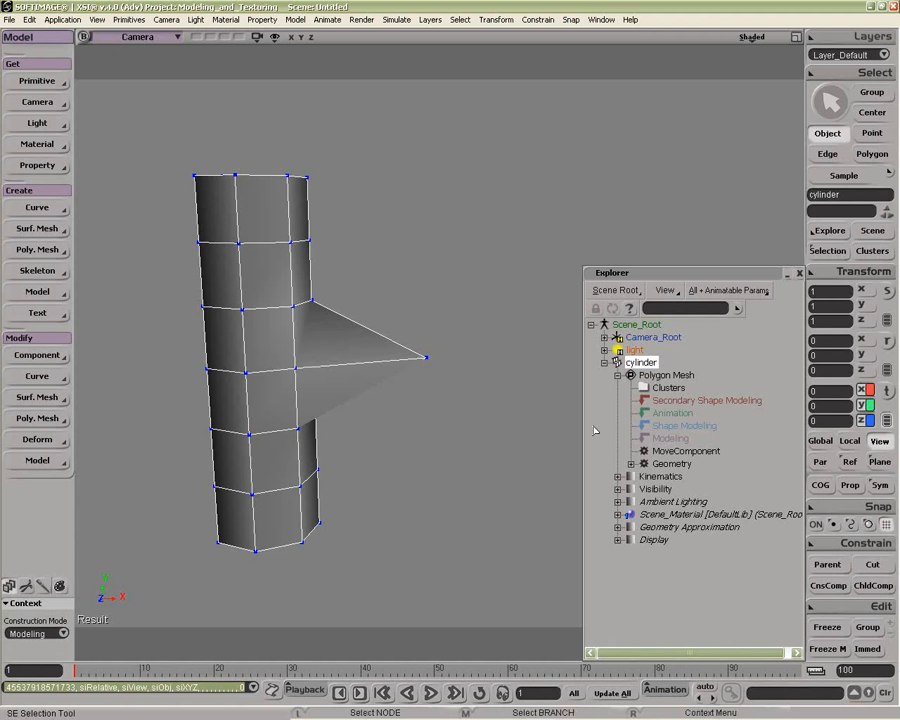
key(v)
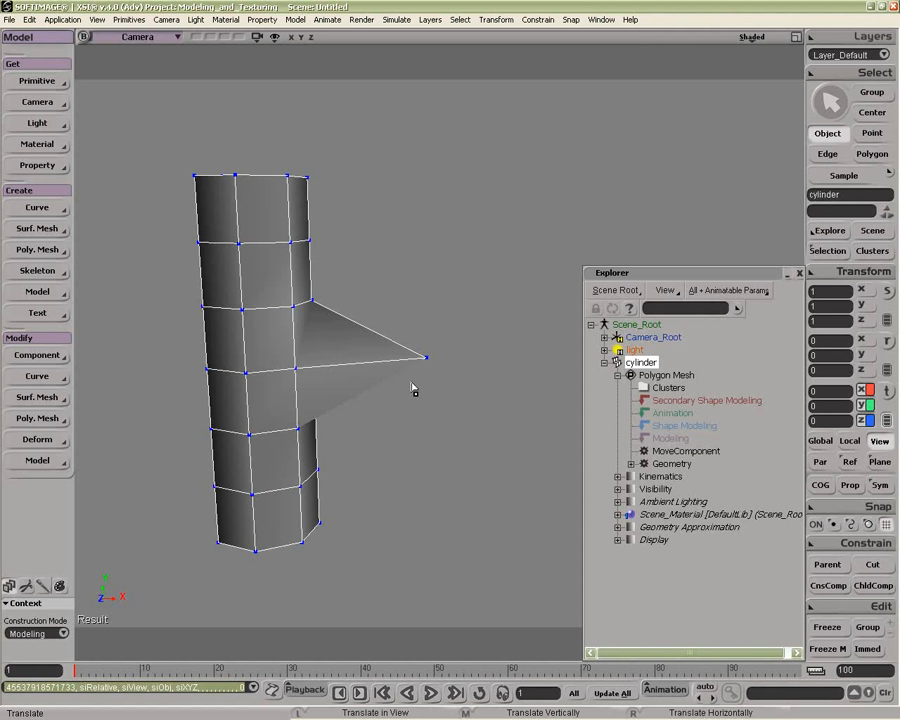
key(space)
Subdivide the vertical edges of the cylinder's second band from the top, using 2 subdivisions with Connect enabled
key(e)
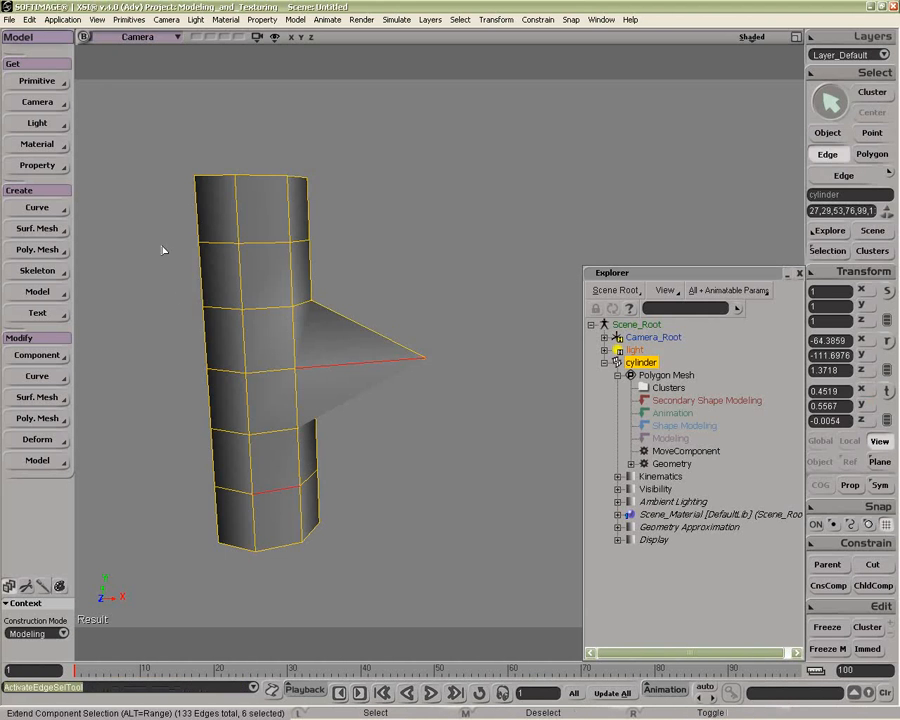
middle_drag(166, 241, 546, 661)
drag(143, 257, 278, 321)
middle_drag(143, 147, 441, 584)
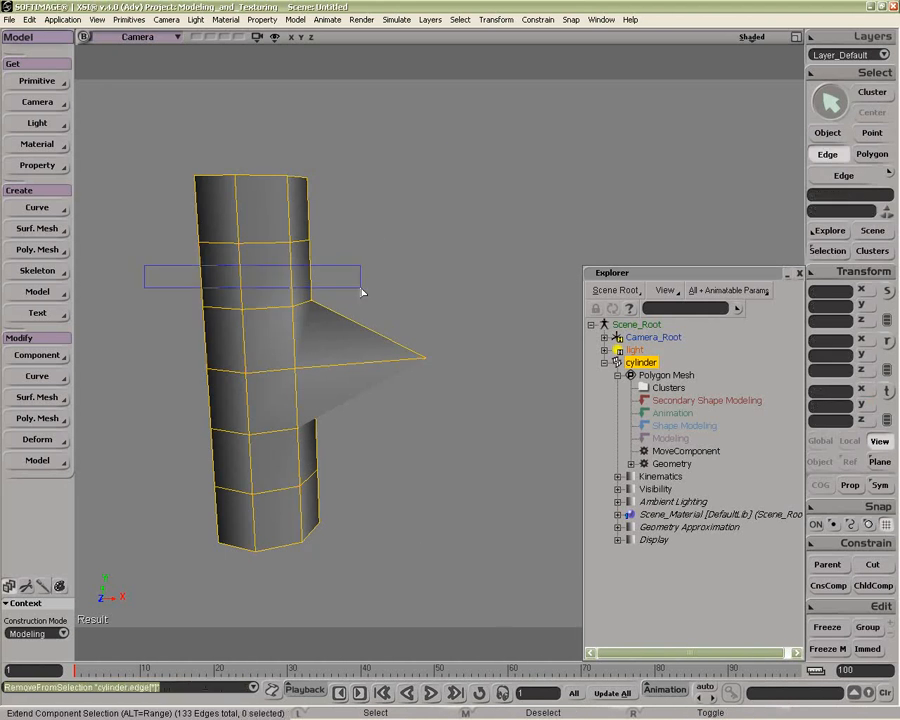
drag(143, 264, 375, 286)
click(20, 425)
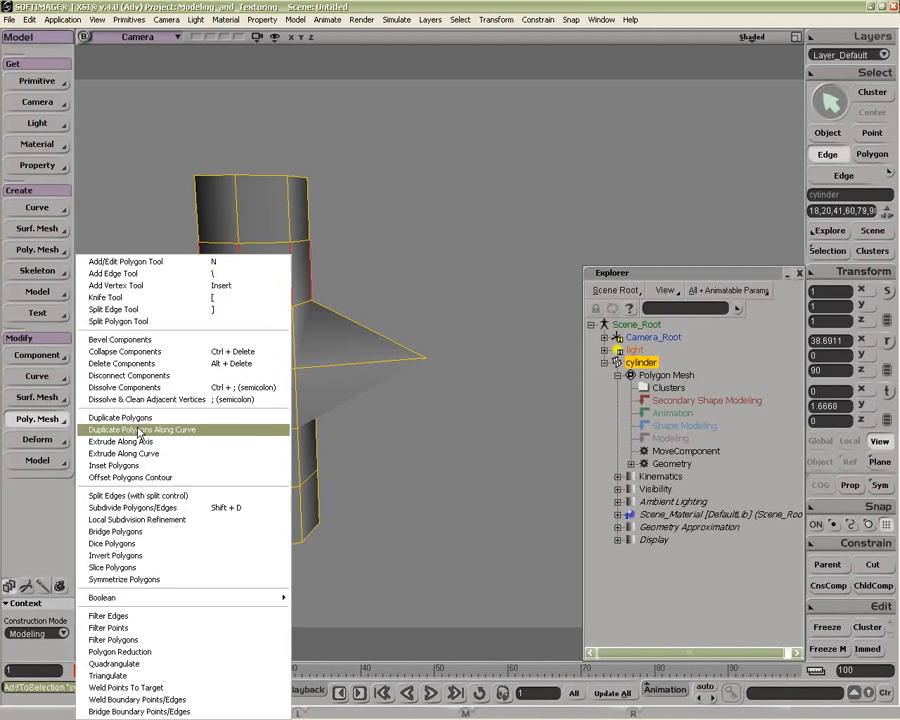
click(145, 508)
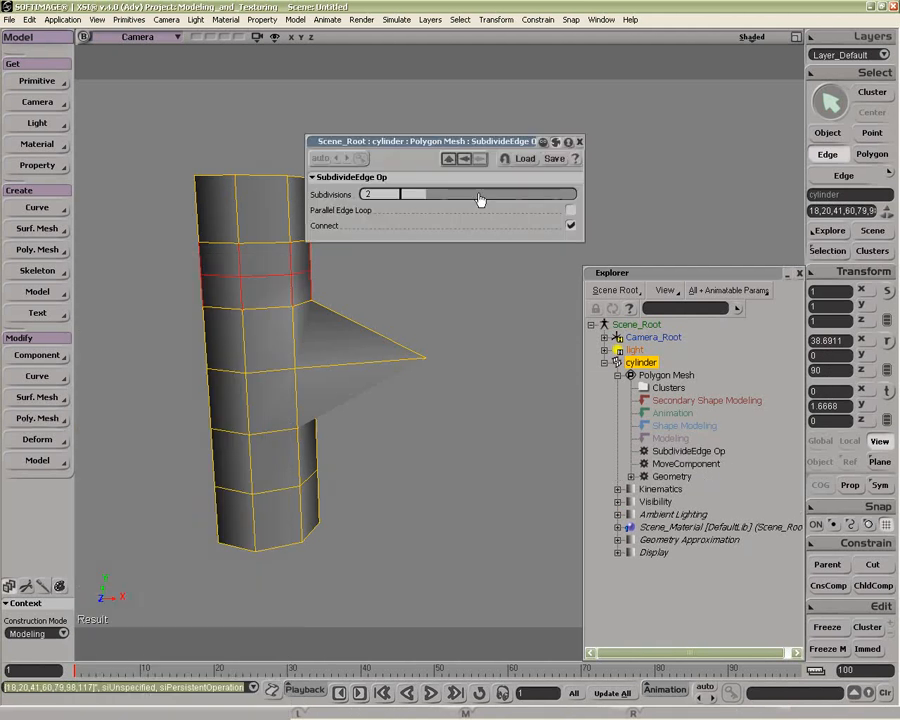
drag(420, 141, 514, 122)
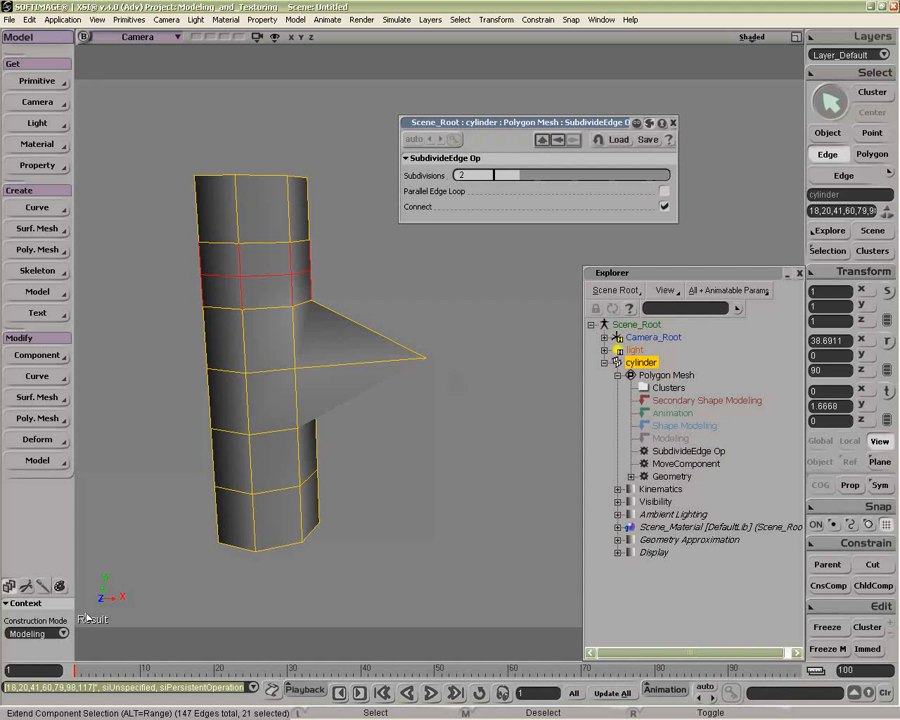
Switch the construction mode to Animation and subdivide the vertical edges of the cylinder's second band from the bottom
click(40, 633)
click(60, 590)
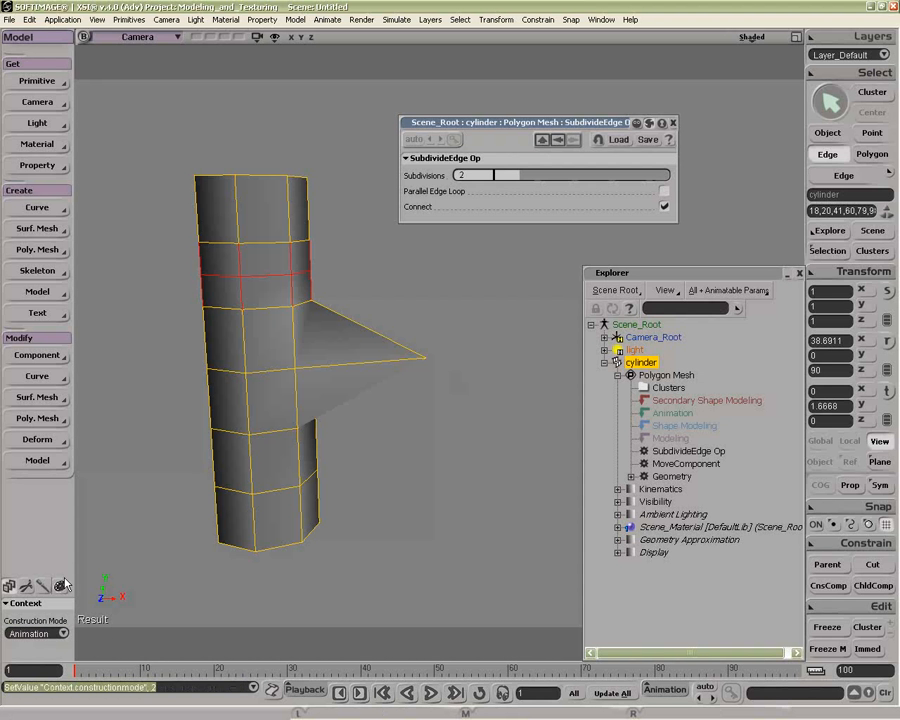
click(368, 488)
drag(143, 452, 416, 460)
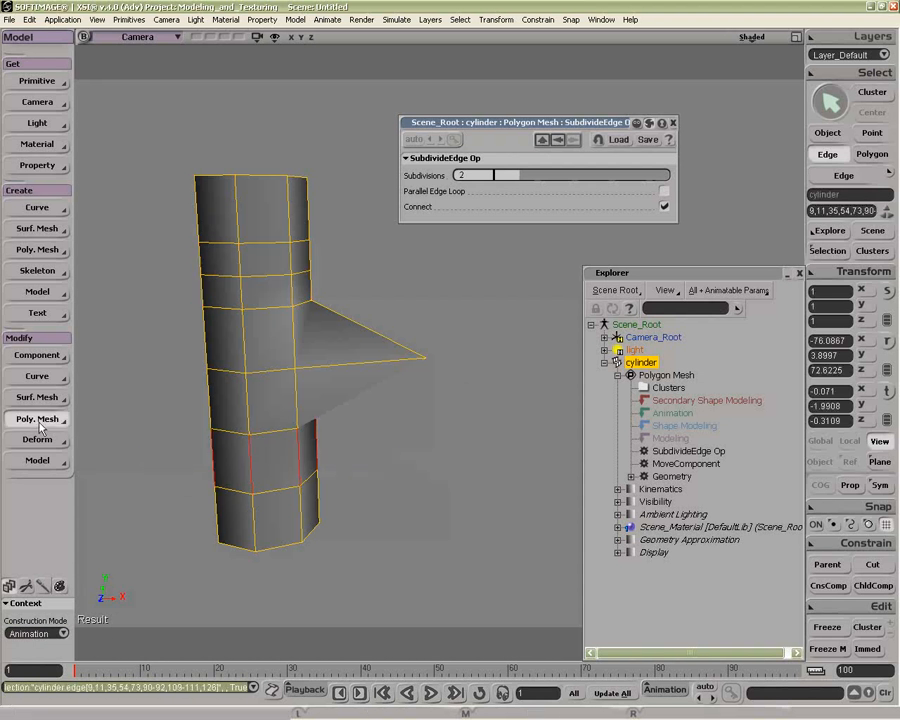
click(40, 420)
click(140, 505)
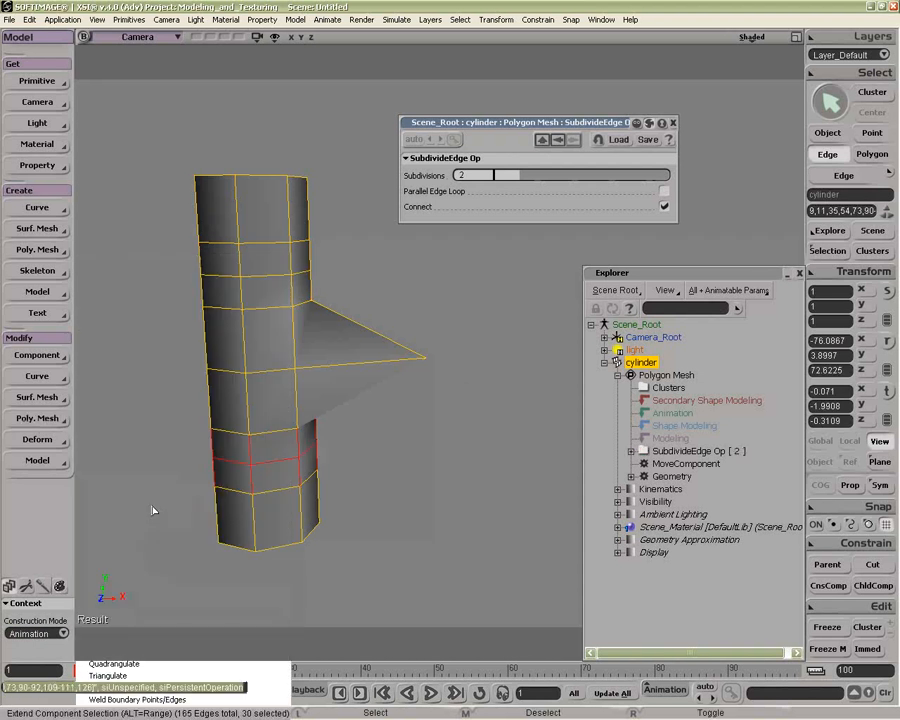
Clear the edge selection and move the MoveComponent operator above the Shape Modeling marker in the cylinder's operator stack
click(631, 451)
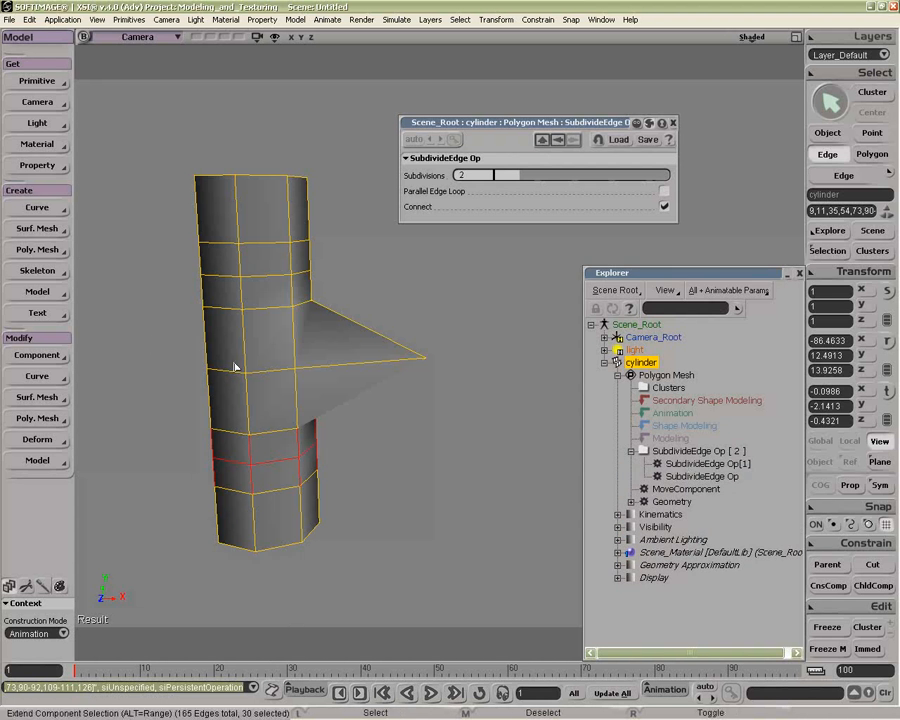
shift+drag(142, 321, 412, 571)
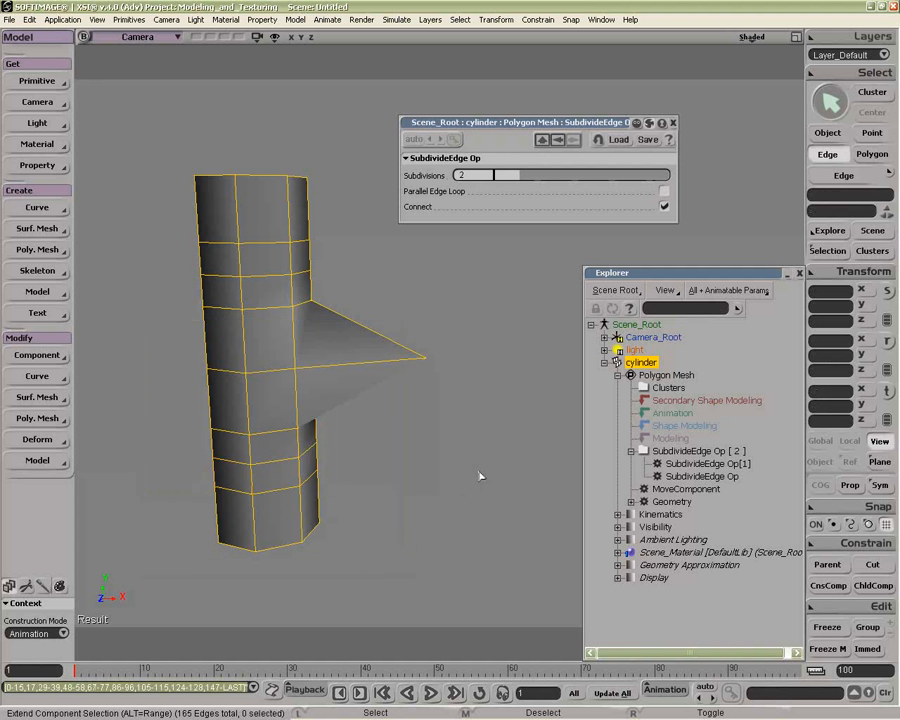
click(678, 491)
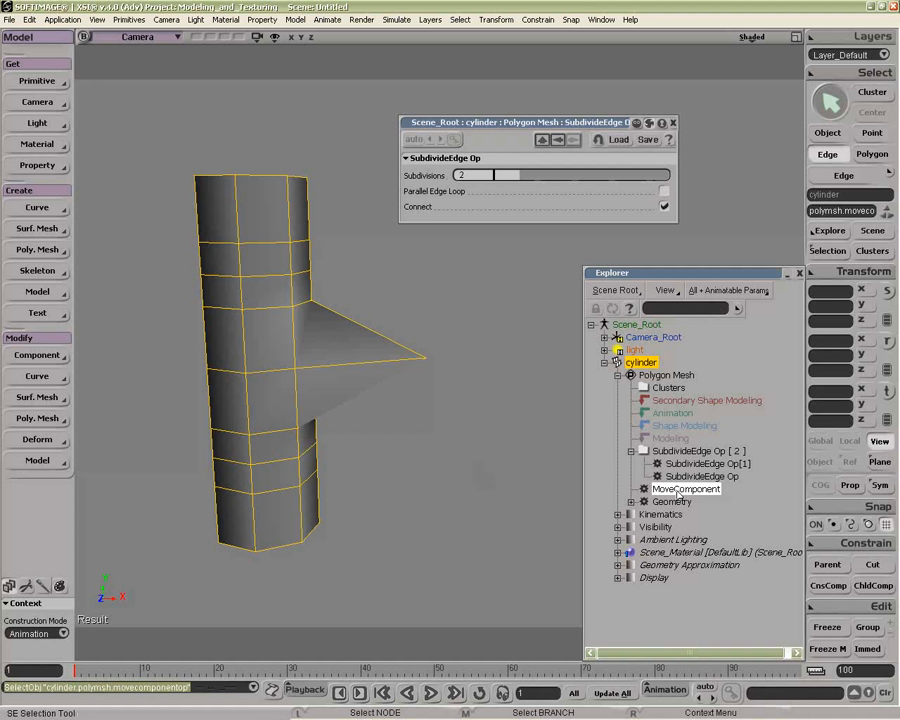
drag(678, 491, 668, 433)
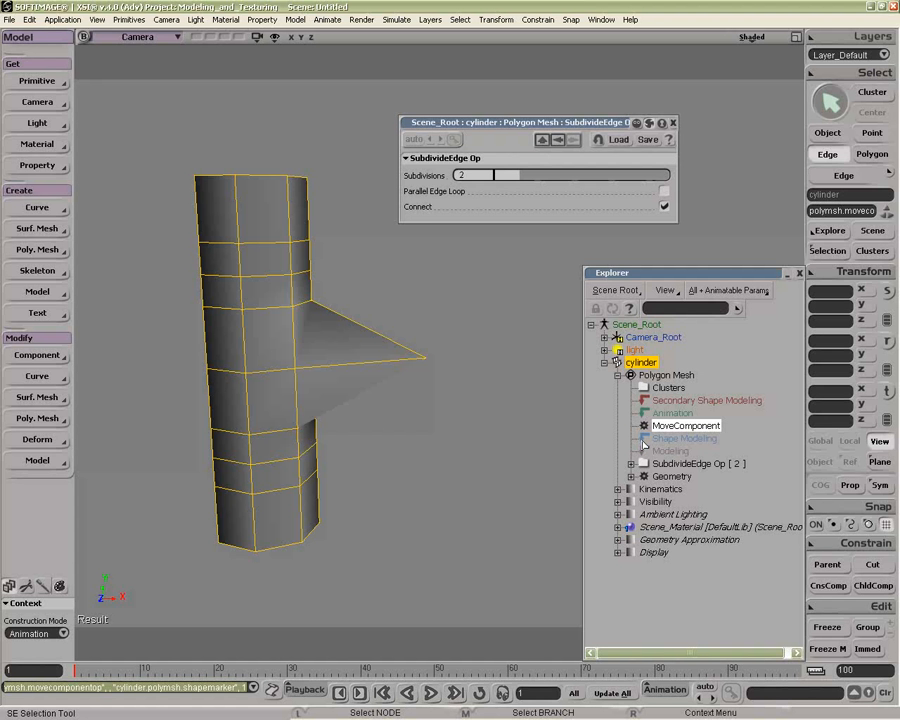
Apply a Bend deformation to the whole cylinder and set its bend direction to -148.657
key(space)
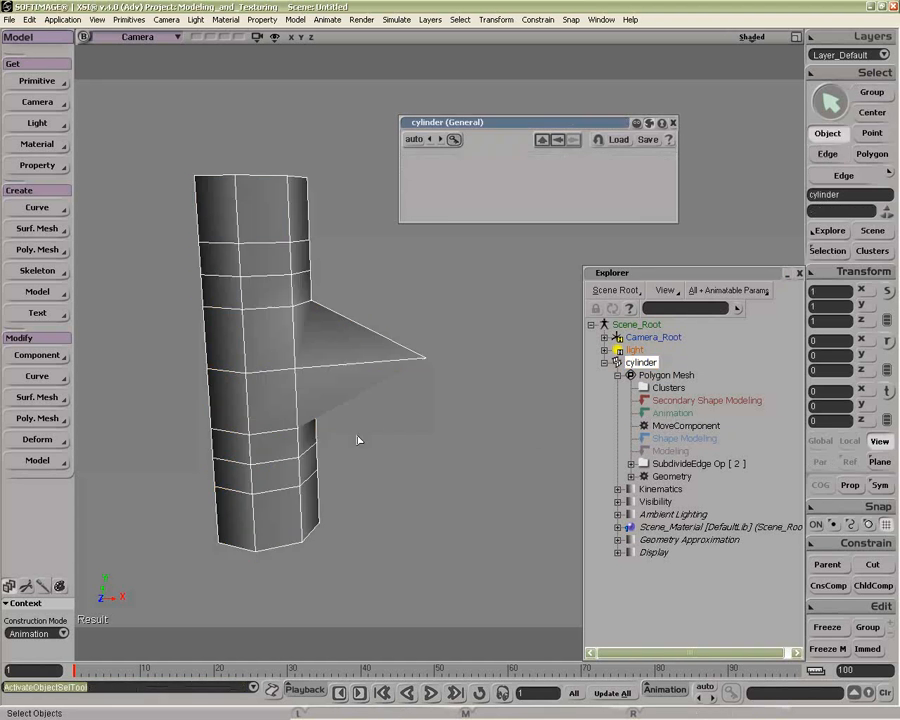
click(673, 123)
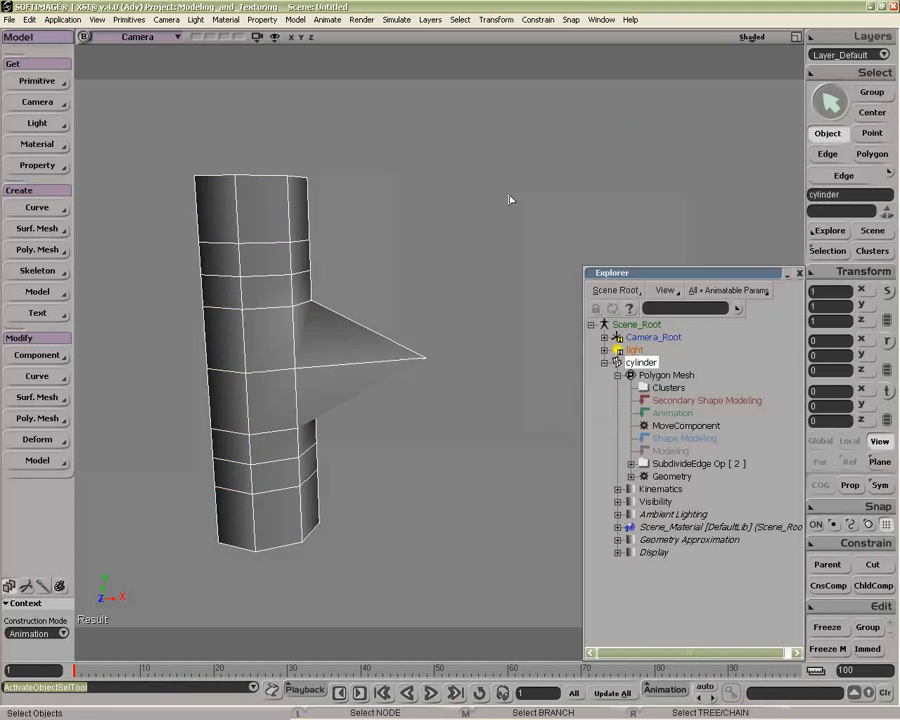
click(40, 440)
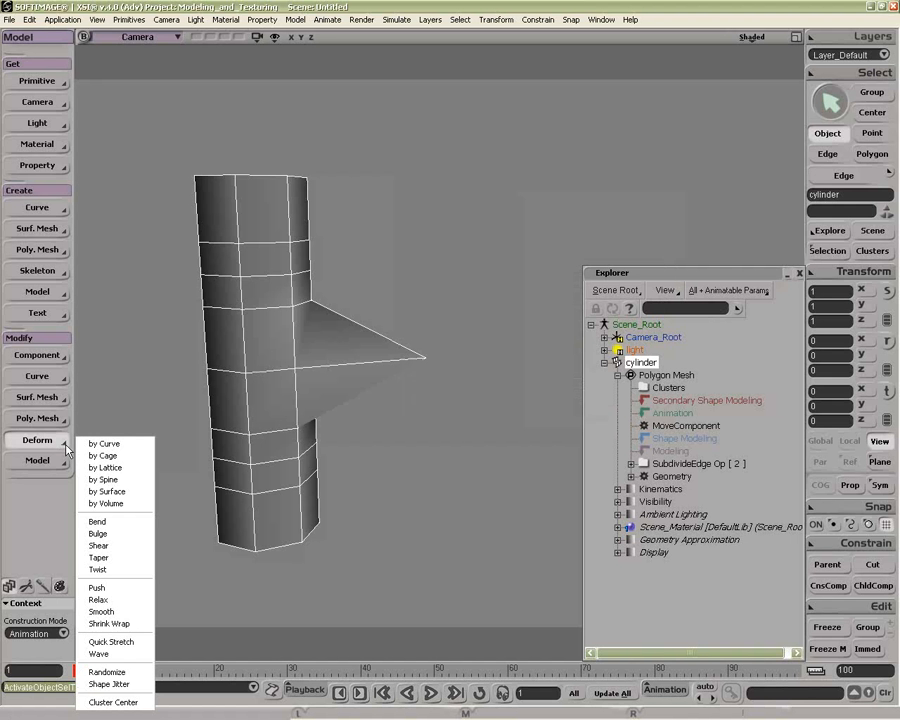
click(100, 517)
mouse_move(430, 238)
mouse_down()
mouse_move(504, 245)
mouse_move(466, 243)
mouse_up()
drag(463, 146, 539, 91)
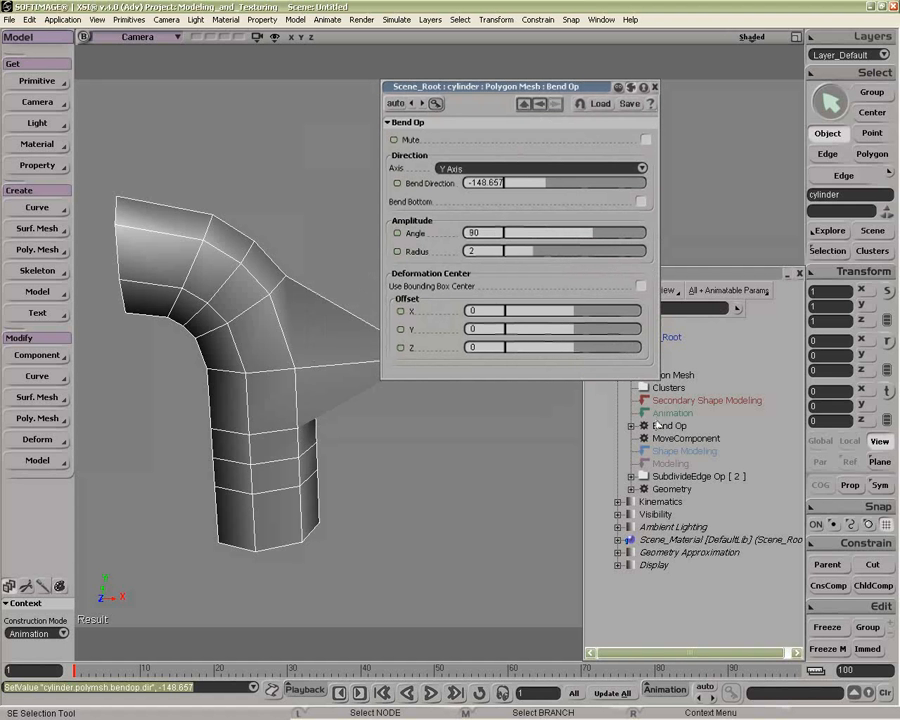
Move the Bend Op into the Shape Modeling region, then back up to just above the Shape Modeling marker
mouse_move(668, 430)
mouse_down()
mouse_move(675, 458)
mouse_move(666, 460)
mouse_move(668, 452)
mouse_up()
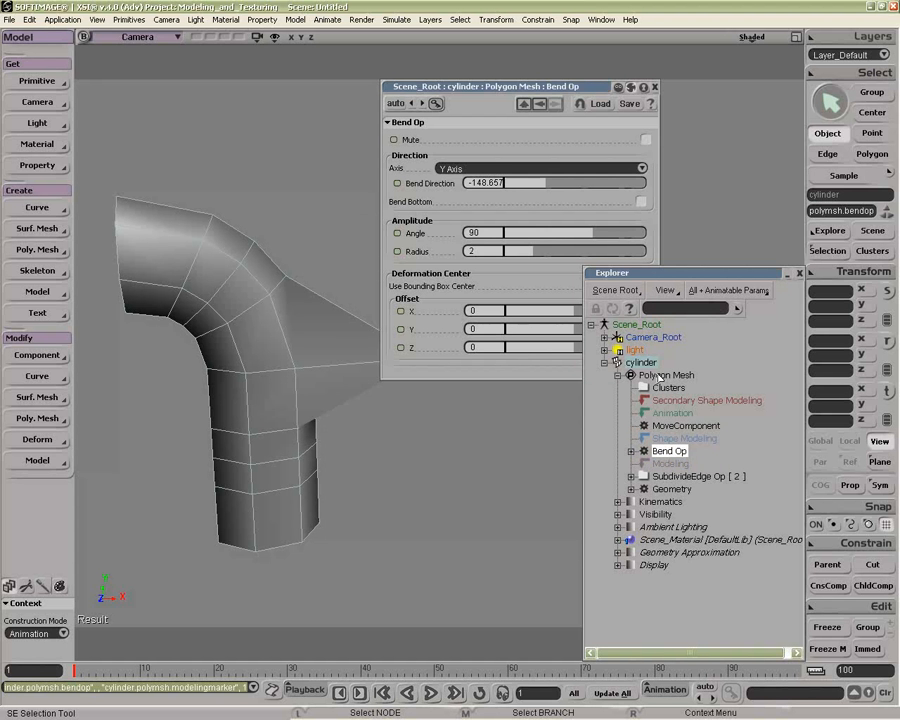
click(655, 88)
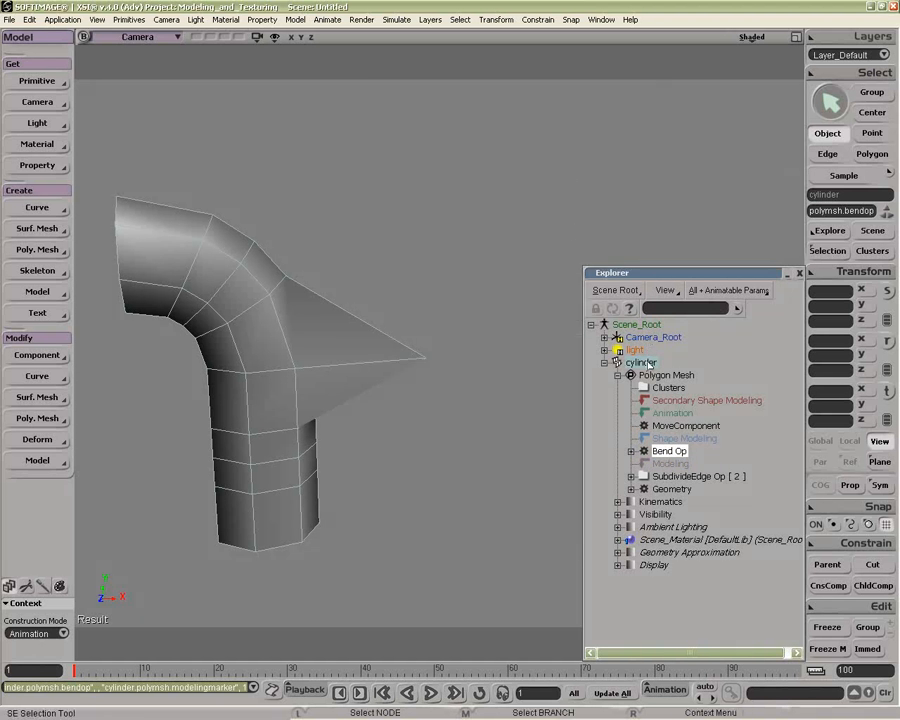
drag(670, 456, 668, 440)
Keyframe the Bend Op's bend direction at 34.03 on frame 1 and -180.896 on frame 31
double_click(668, 439)
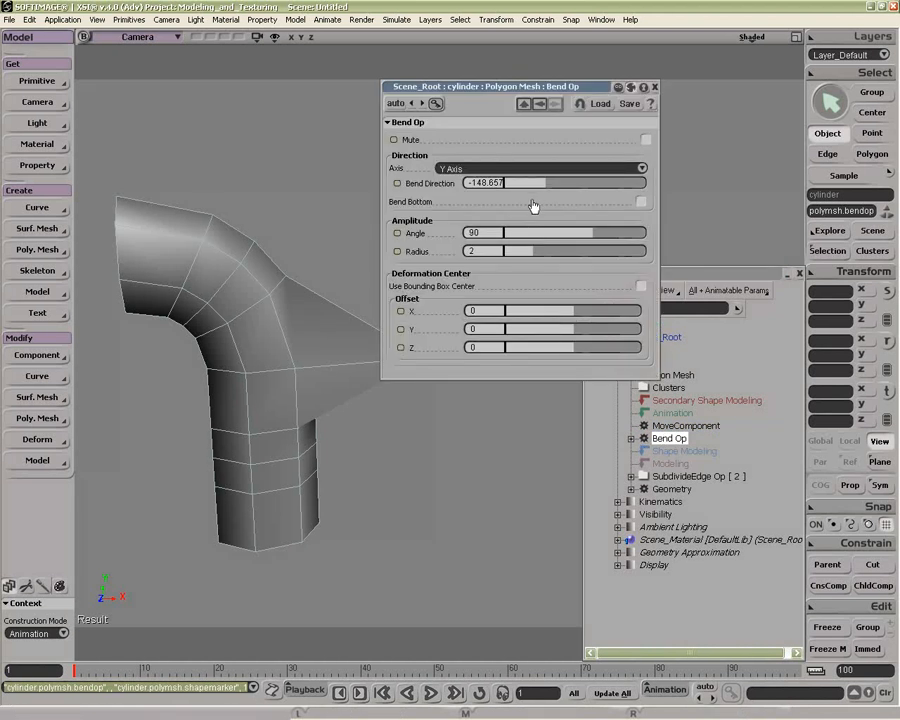
drag(542, 184, 583, 187)
click(397, 183)
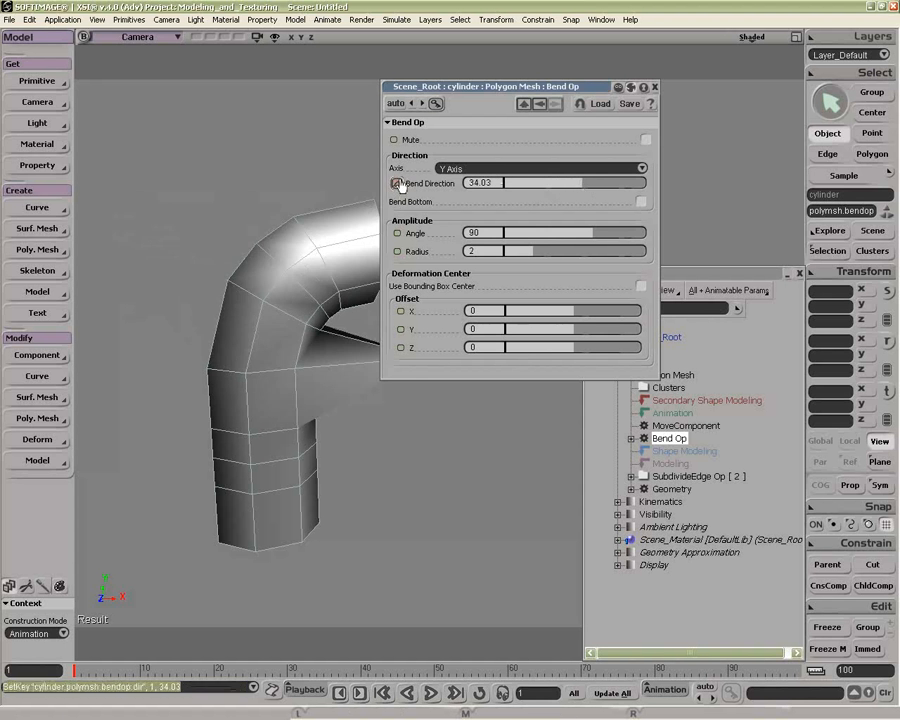
click(290, 671)
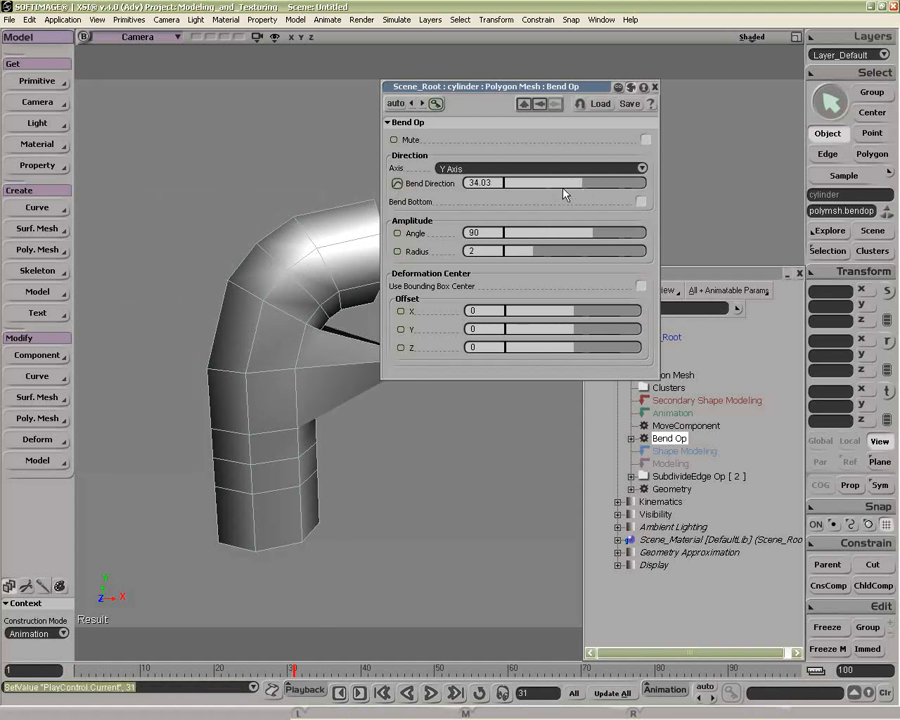
drag(566, 194, 540, 194)
click(397, 183)
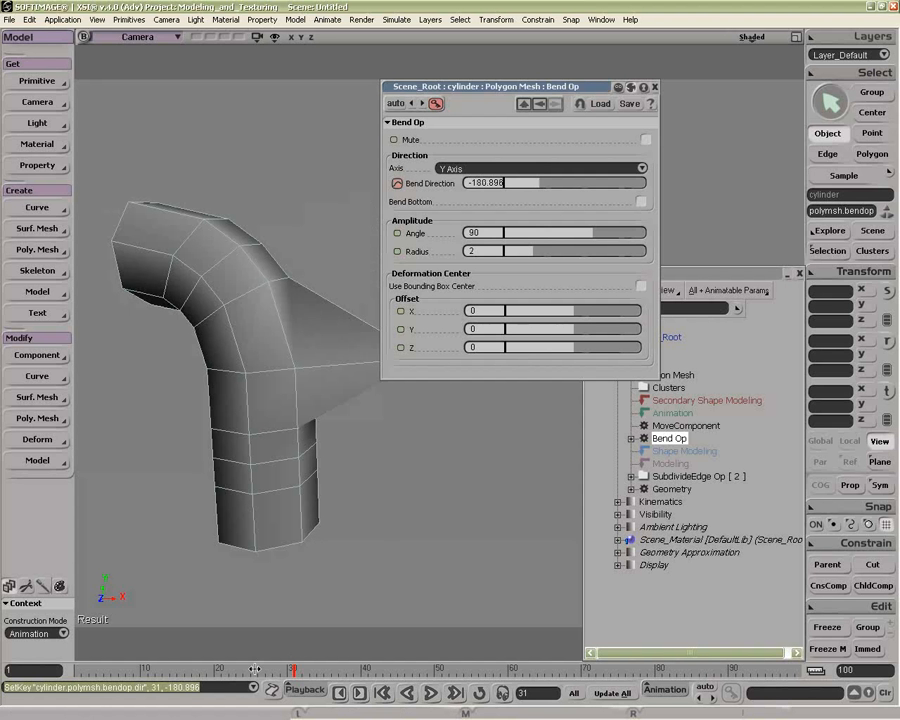
Scrub the animated bend back to frame 1 and close the Bend Op properties
click(175, 668)
drag(175, 663, 72, 633)
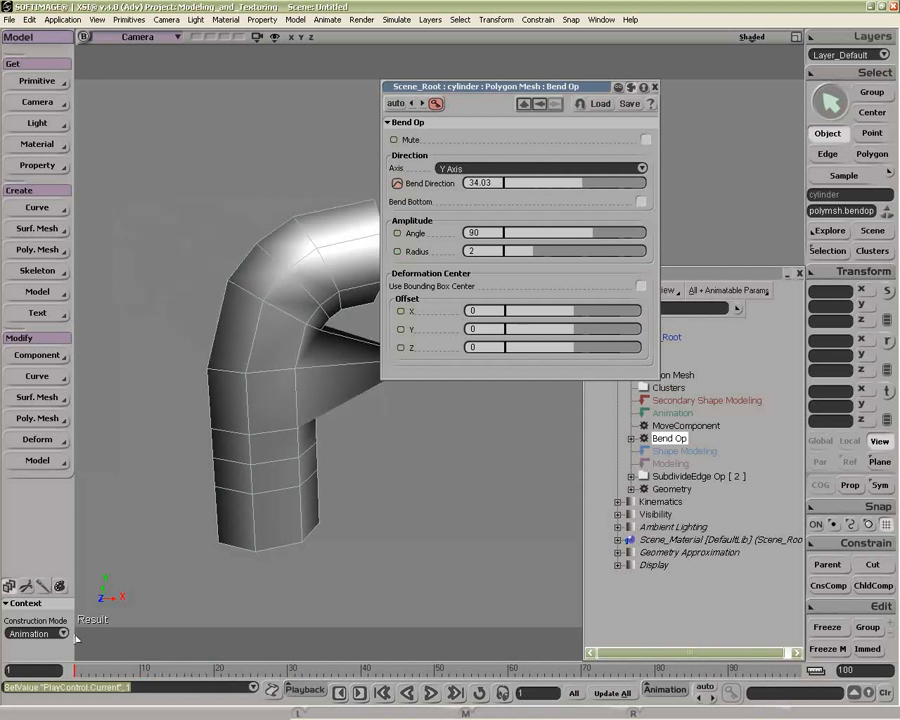
click(654, 87)
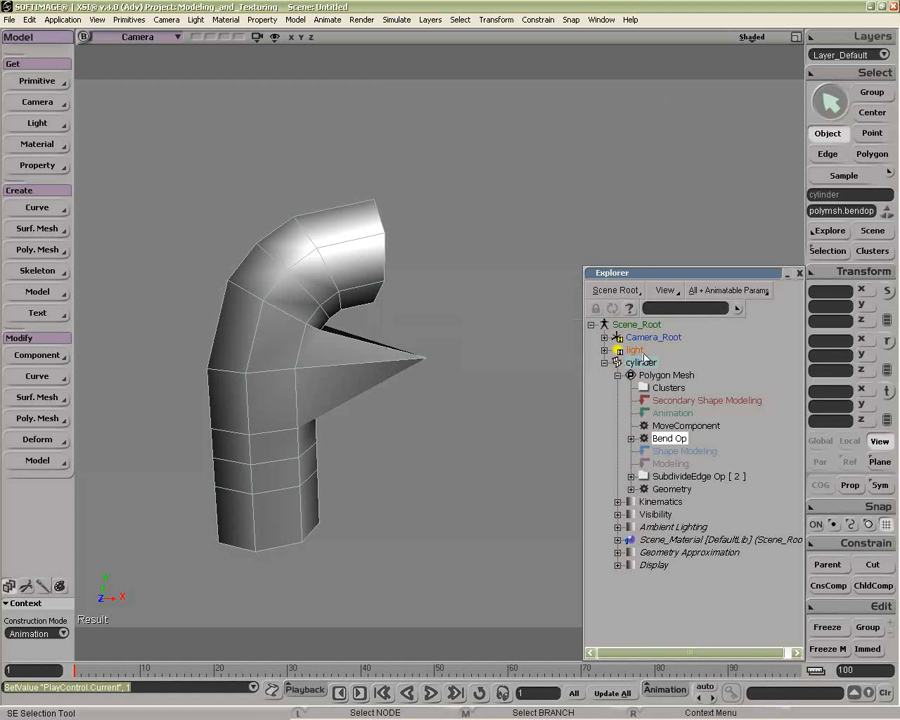
Expand the SubdivideEdge Op group and freeze the cylinder's base Geometry operator
click(632, 476)
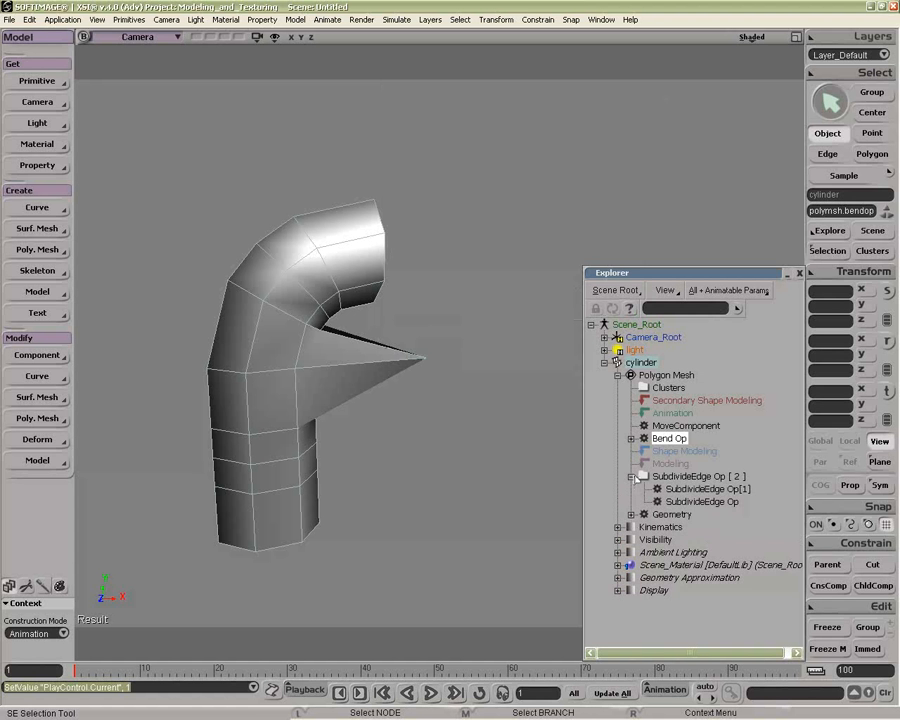
click(674, 515)
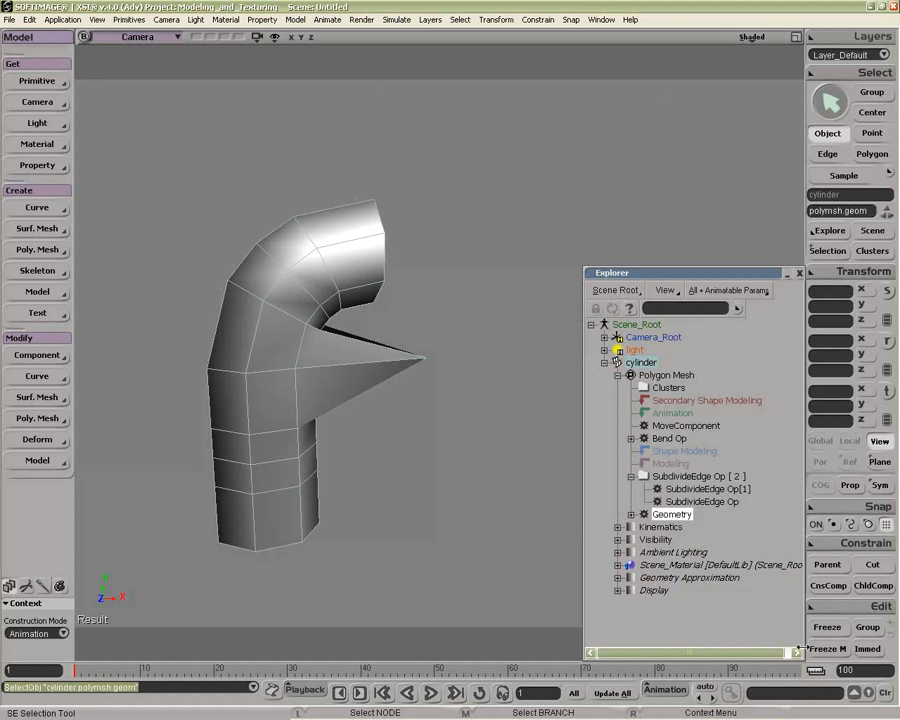
click(827, 627)
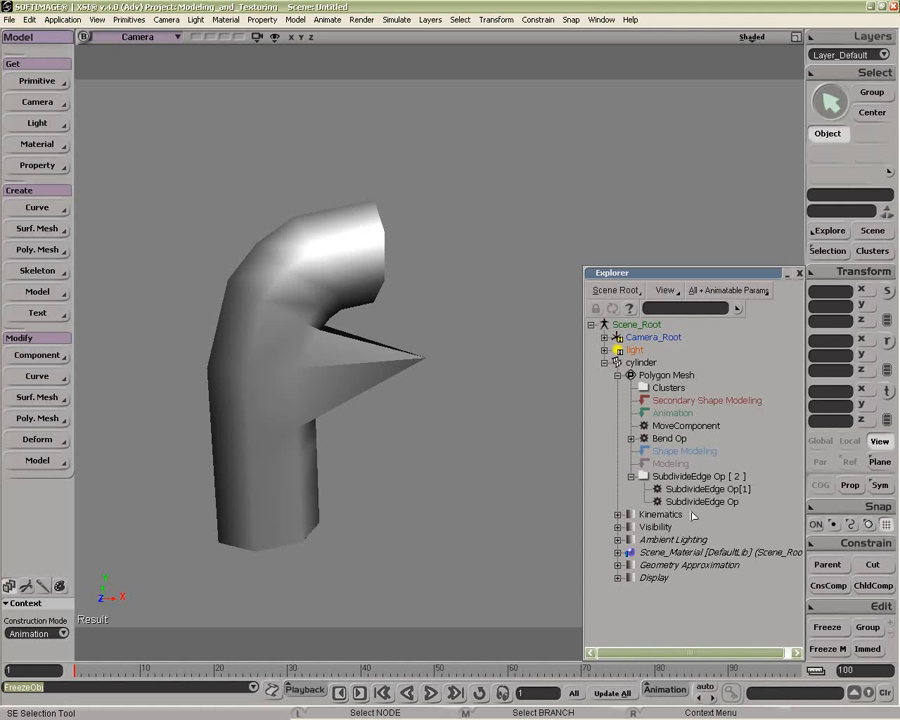
Try freezing both SubdivideEdge operators on the cylinder and undo the freeze
click(680, 477)
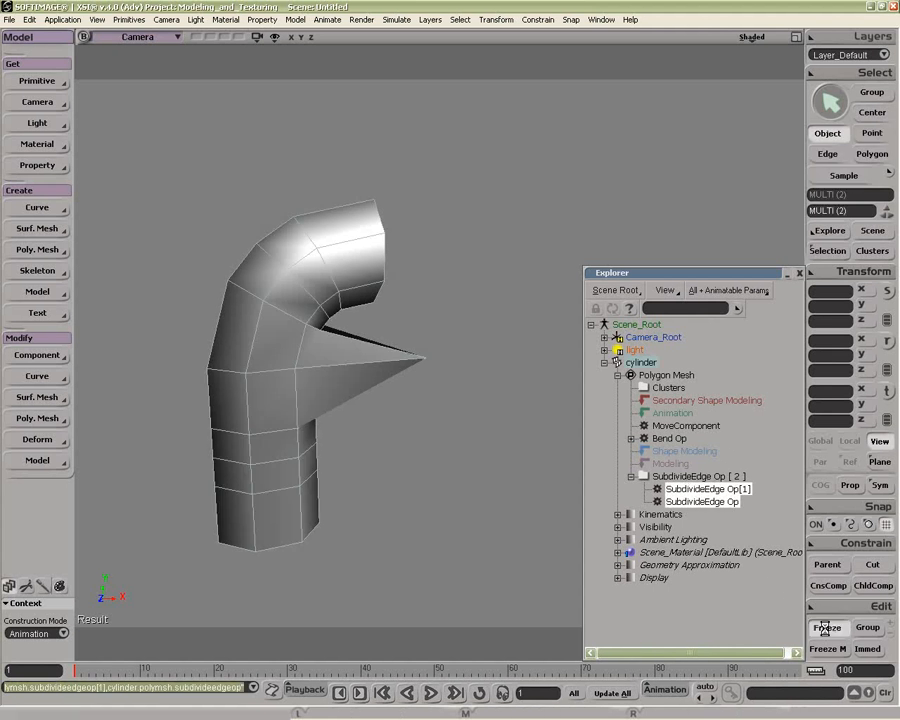
click(827, 627)
key(ctrl+z)
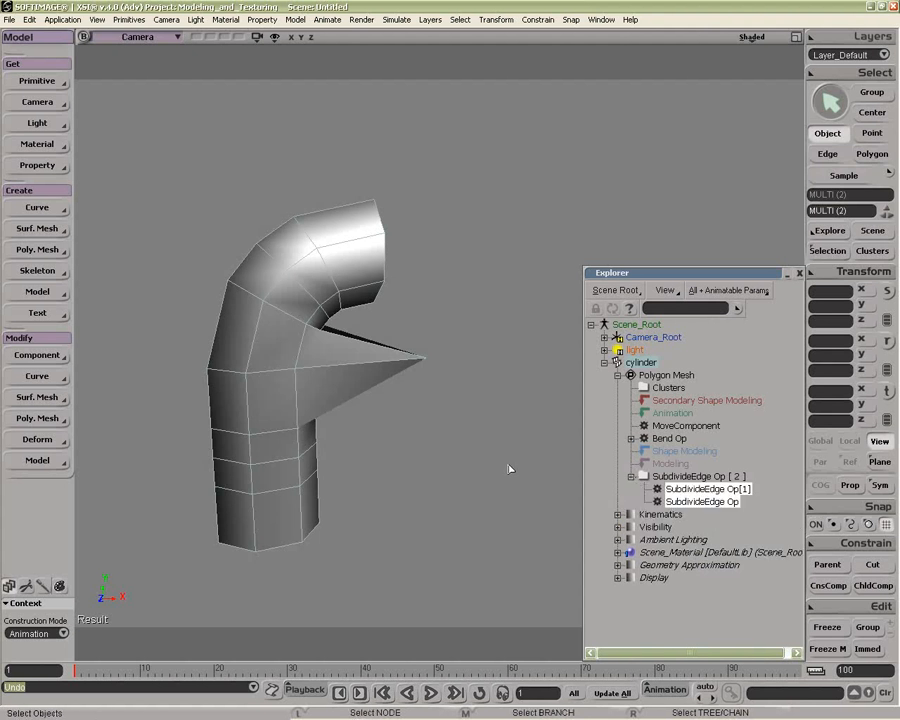
Triangulate the whole cylinder and freeze its Modeling region
click(303, 365)
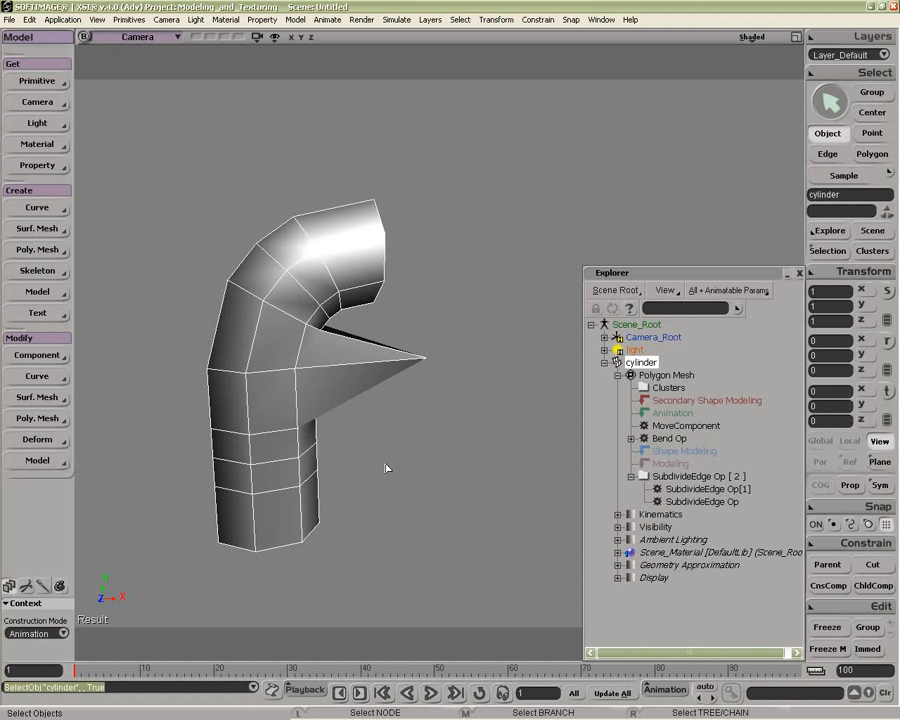
click(37, 418)
click(135, 678)
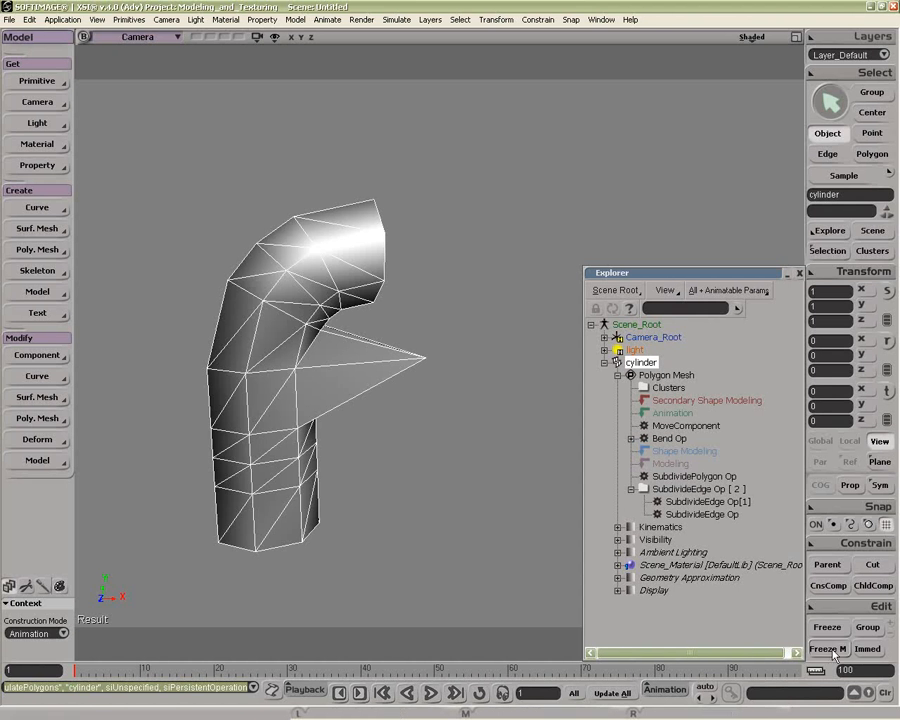
click(670, 464)
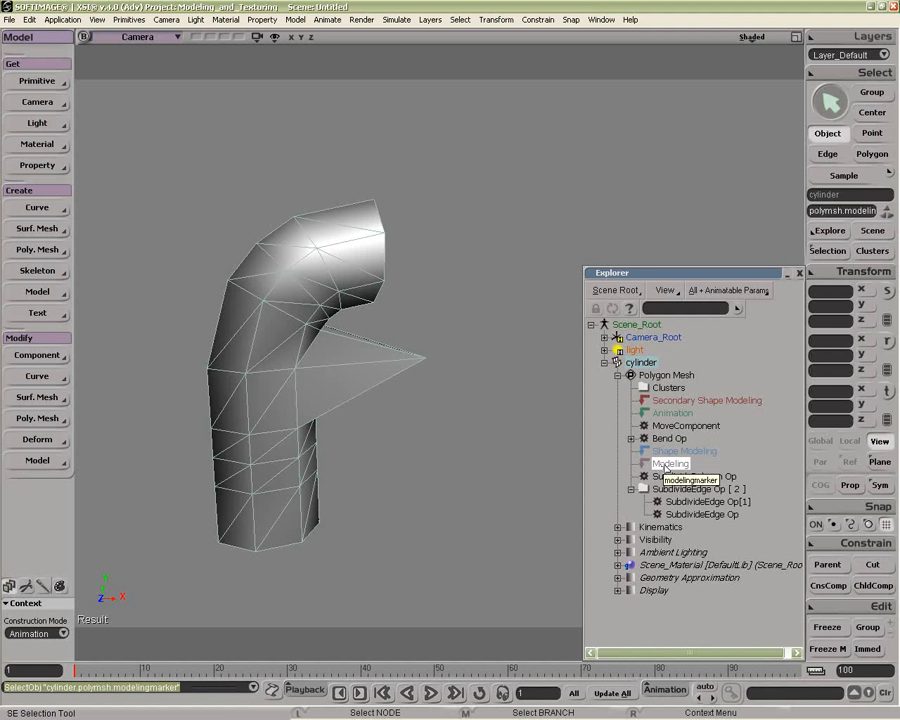
click(834, 648)
Check that the Bend Op is still animated by opening its properties and scrubbing to frame 11, and close them
click(645, 440)
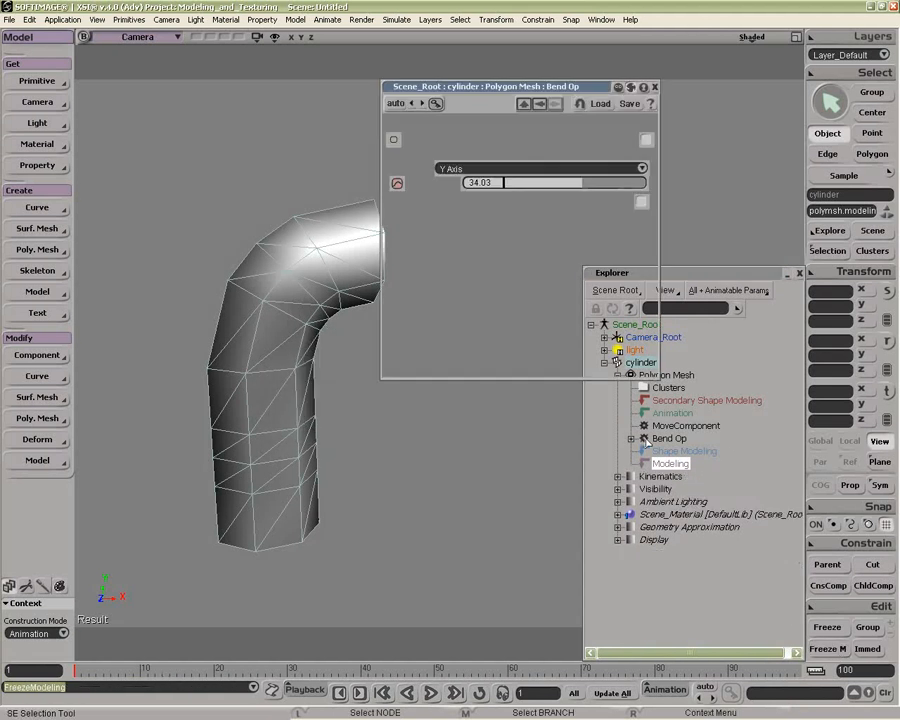
mouse_move(143, 668)
mouse_down()
mouse_move(85, 668)
mouse_move(252, 668)
mouse_move(147, 667)
mouse_up()
click(654, 87)
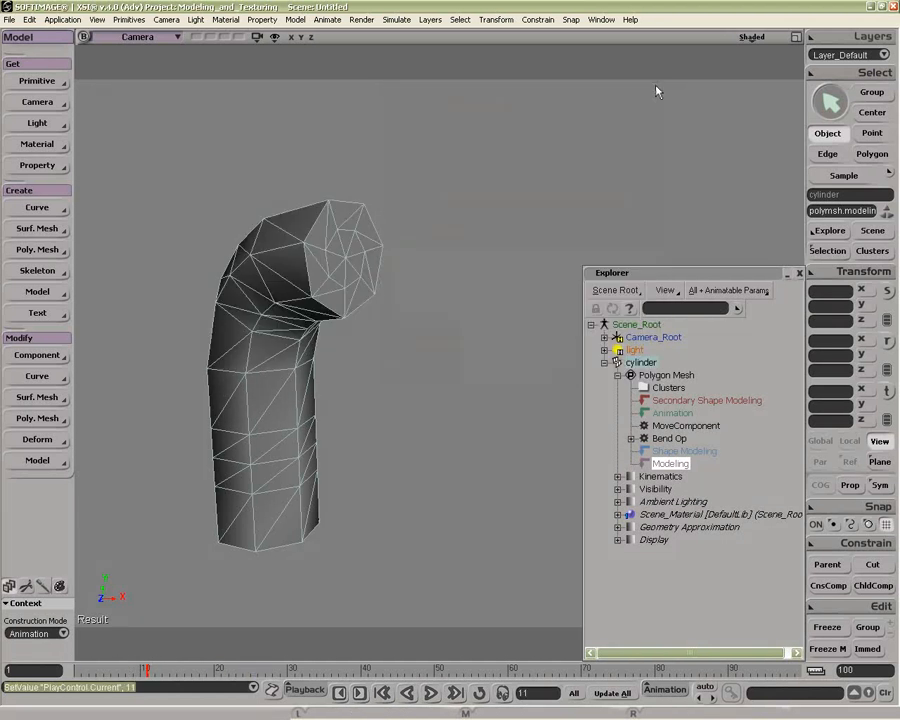
Select the eight polygons on the front of the cylinder's shaft, just below the bend
click(291, 370)
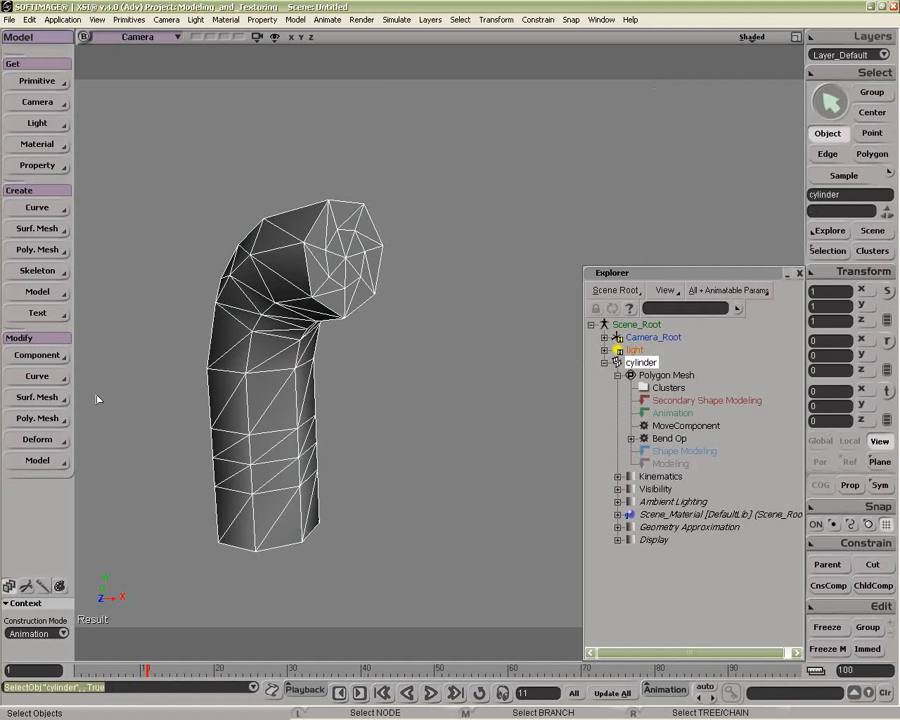
click(52, 420)
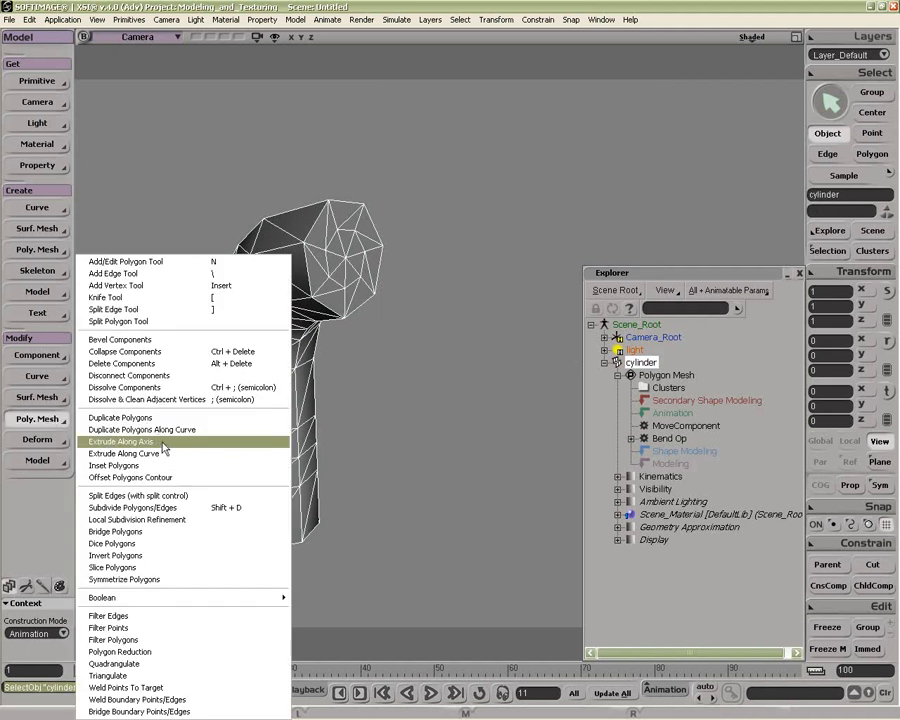
click(388, 436)
key(s)
drag(370, 430, 444, 426)
key(u)
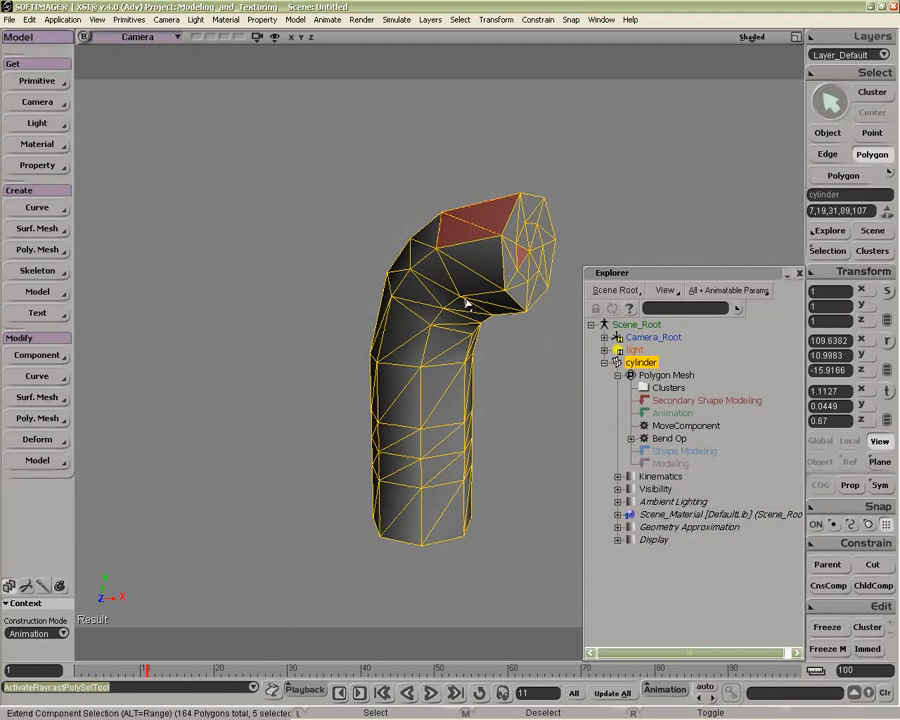
click(475, 338)
click(440, 388)
mouse_move(424, 388)
mouse_down()
mouse_move(387, 409)
mouse_move(453, 359)
mouse_move(405, 329)
mouse_move(400, 338)
mouse_up()
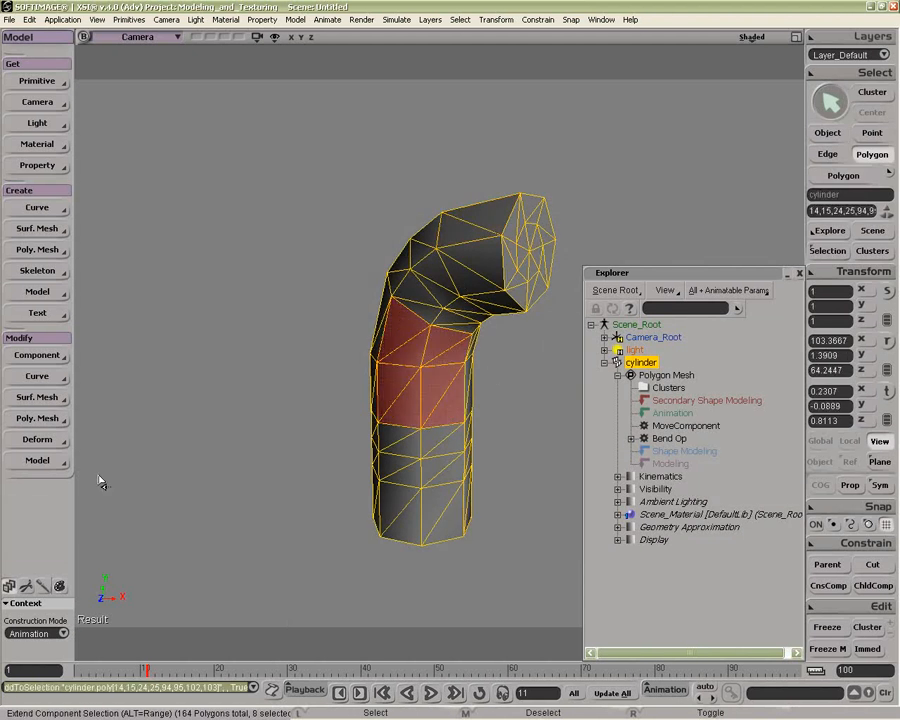
Apply Dice Polygons to the selected polygons and move its property page clear of the cylinder
click(38, 420)
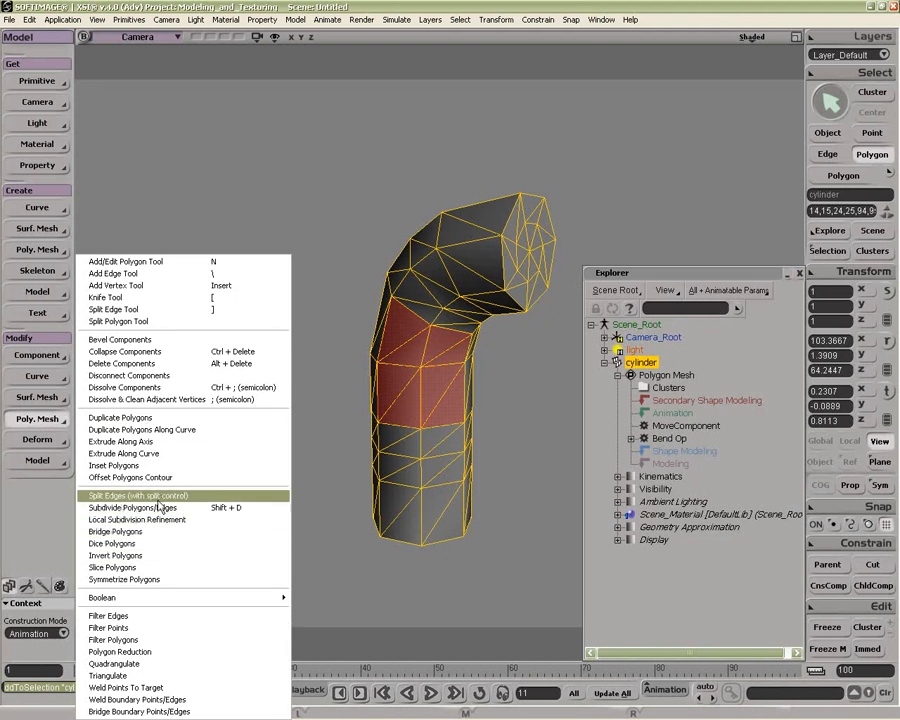
click(152, 544)
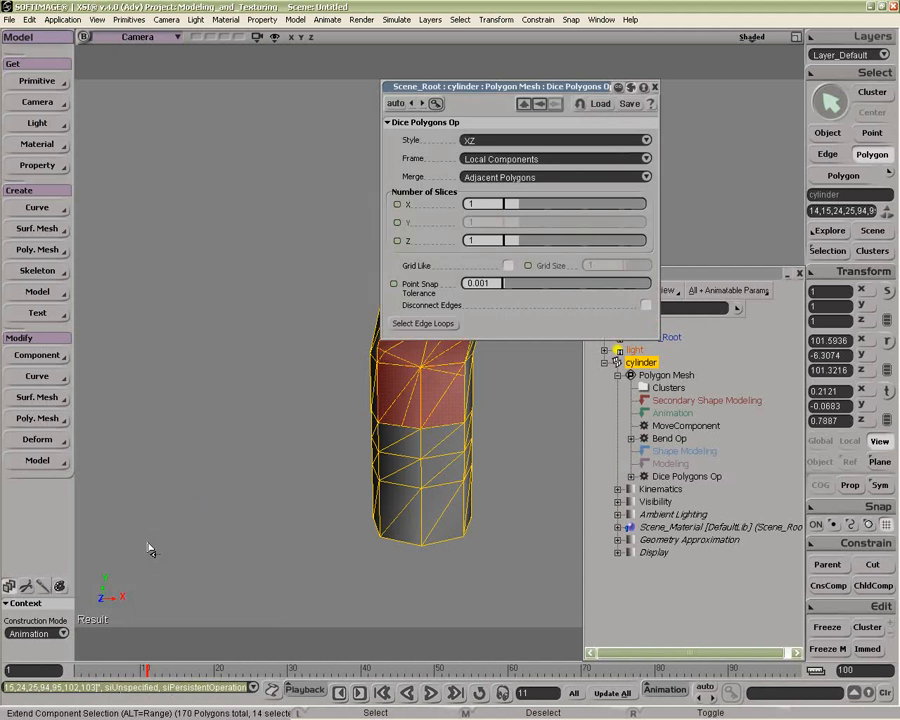
drag(481, 88, 197, 87)
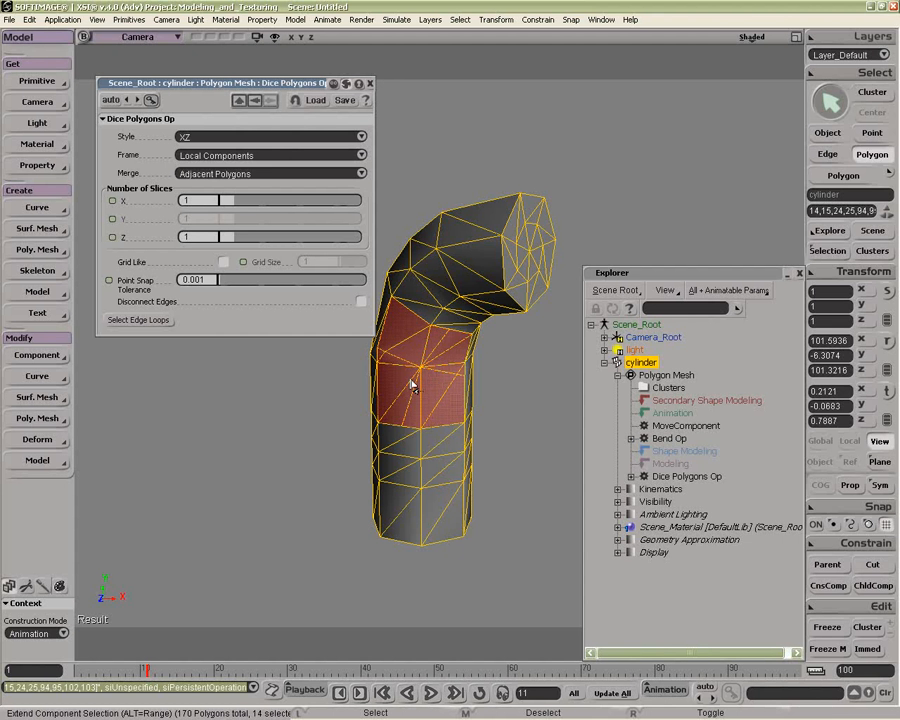
Return to object selection and dice the entire cylinder
key(space)
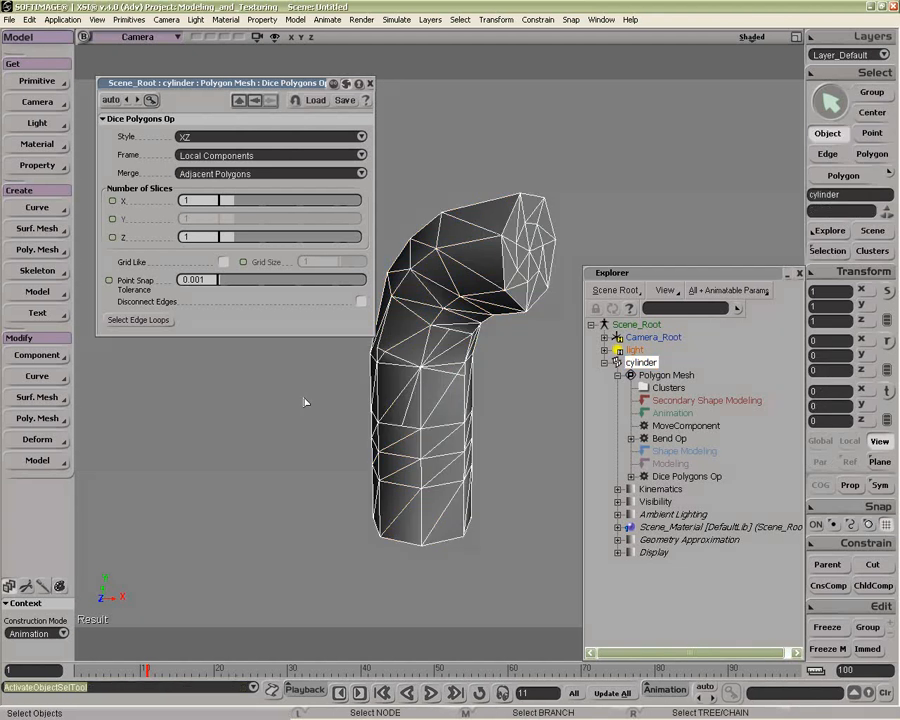
click(44, 428)
click(160, 484)
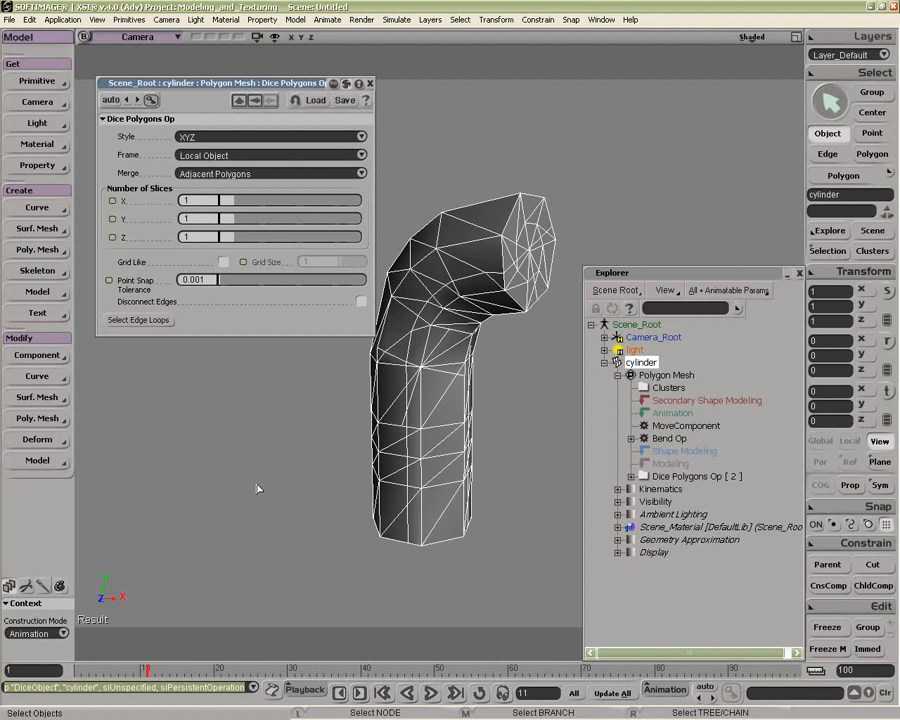
Try extruding the selected front polygons along the axis, undo the extrusion and close the property page
key(e)
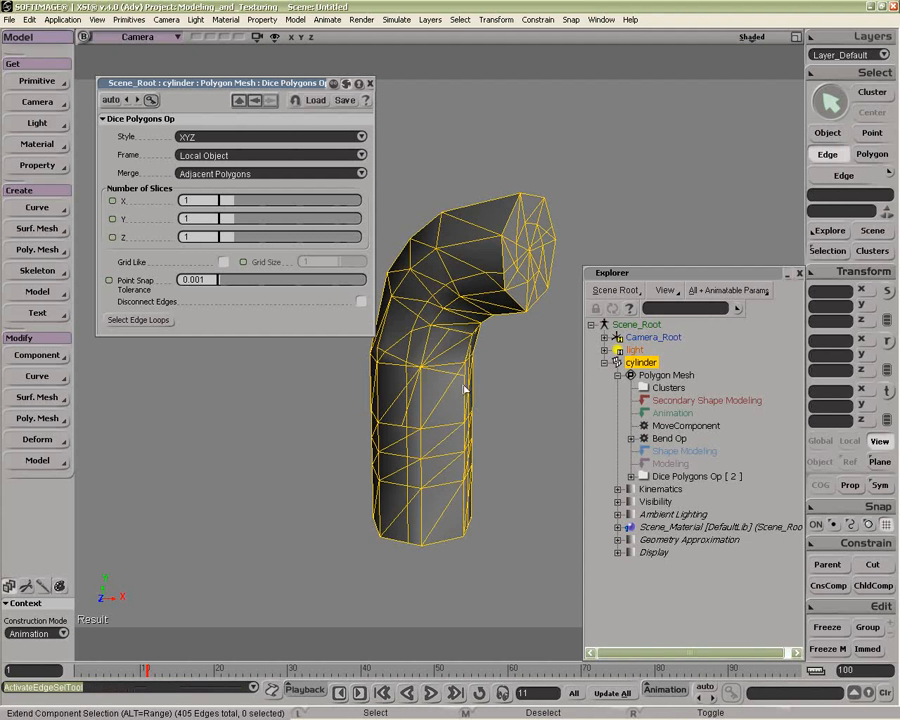
key(u)
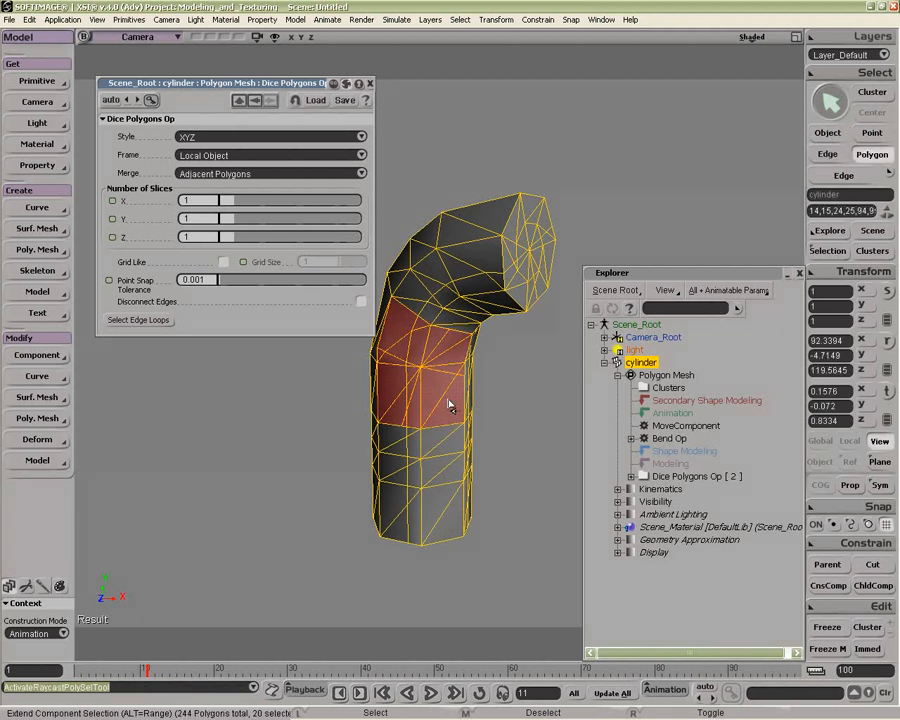
click(40, 418)
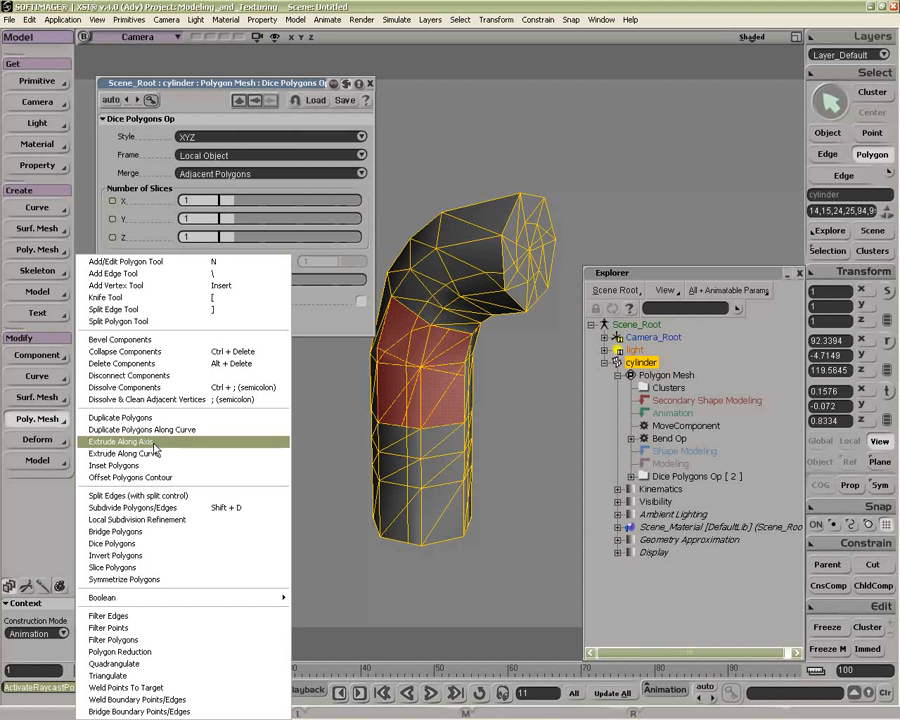
click(110, 442)
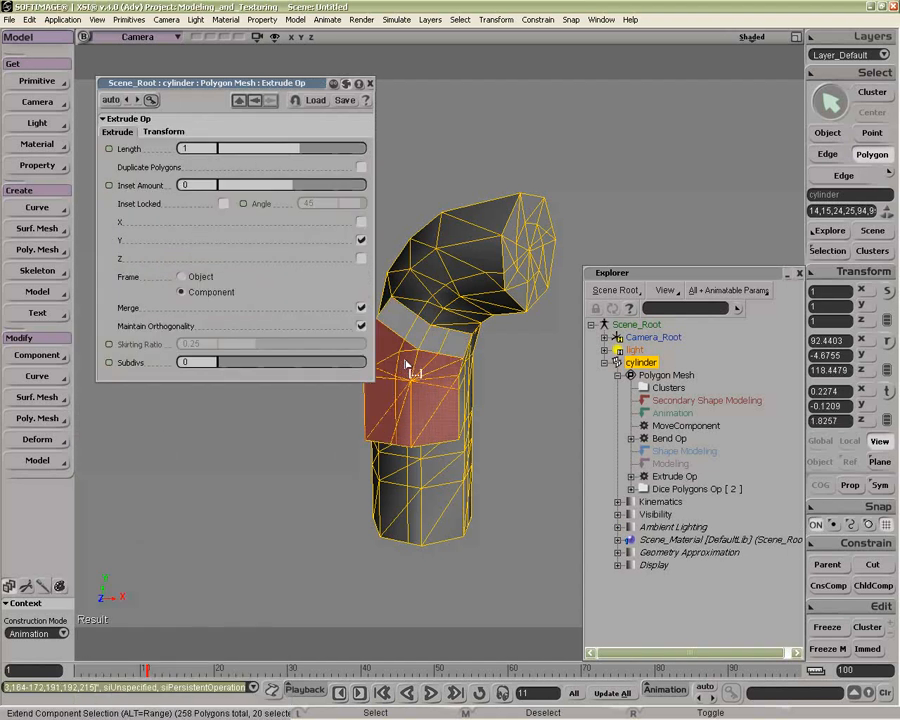
key(ctrl+z)
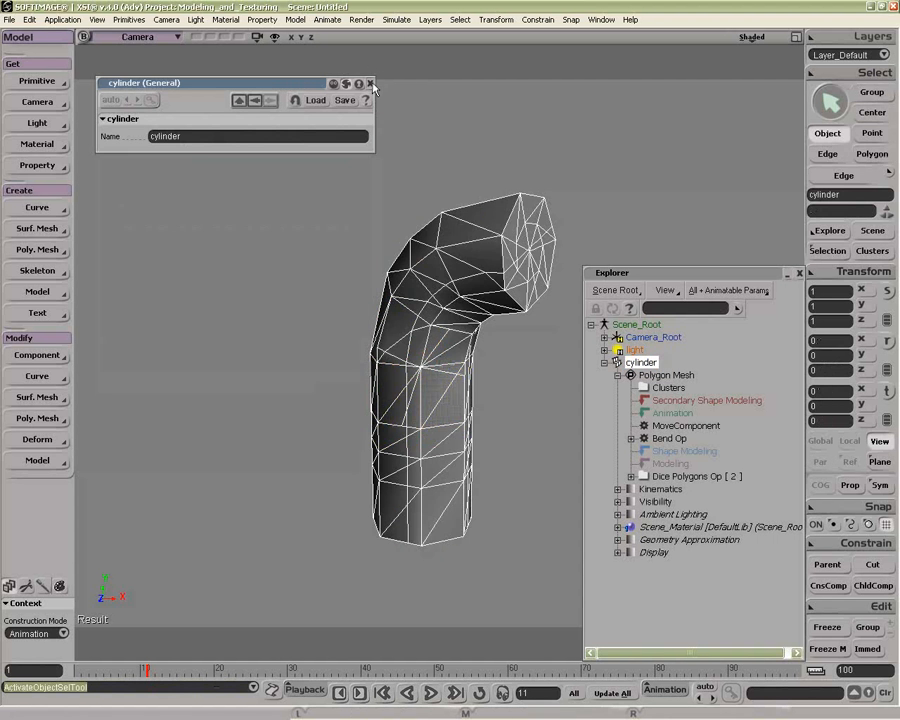
click(370, 84)
Try an extrusion along the axis from object mode by picking components on the cylinder's side, and undo it
click(37, 418)
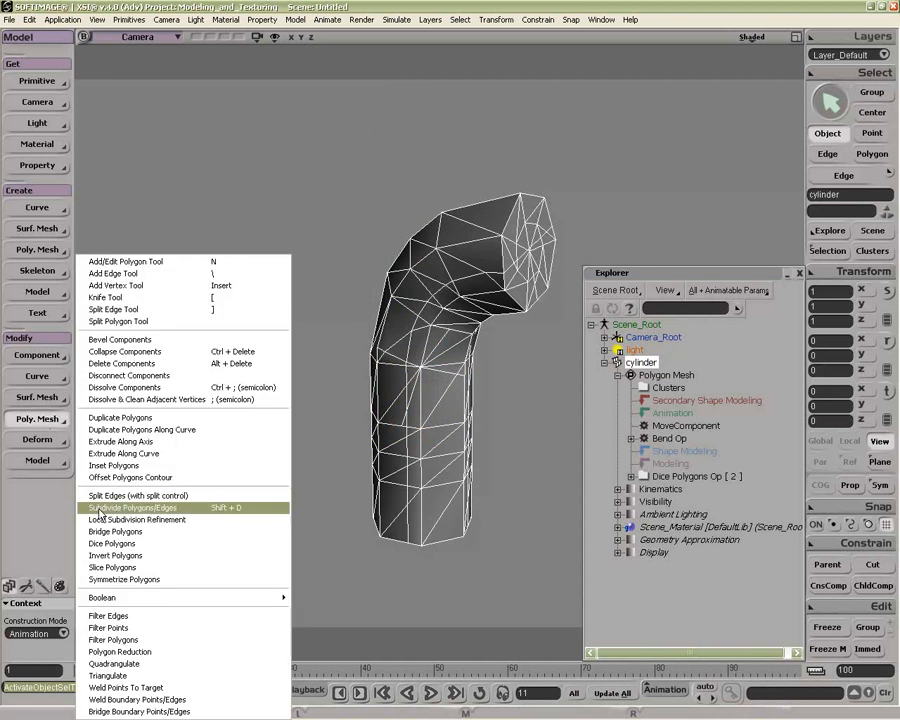
click(133, 442)
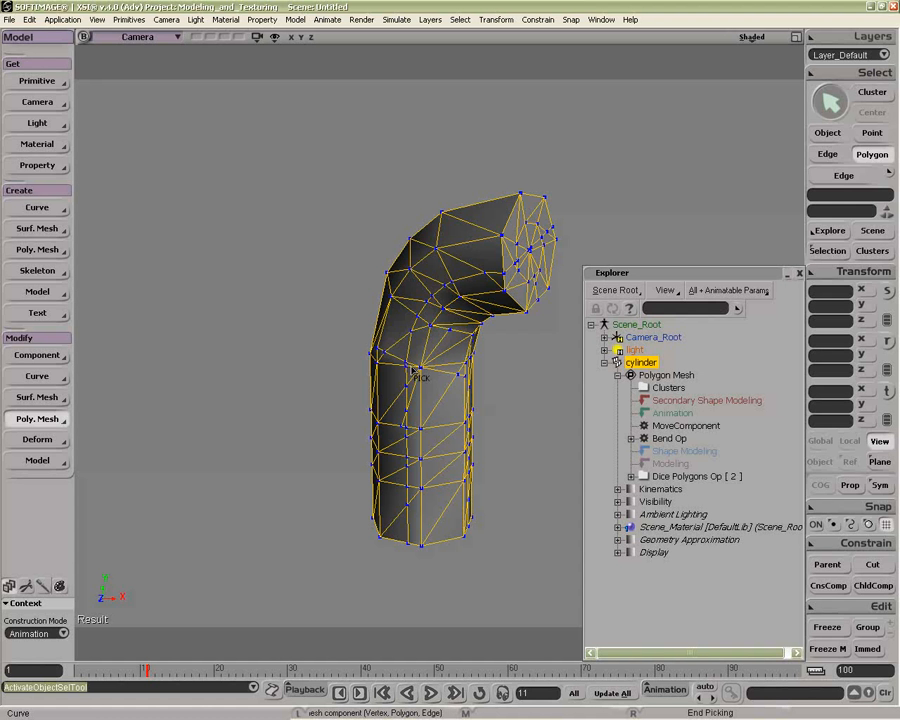
click(474, 436)
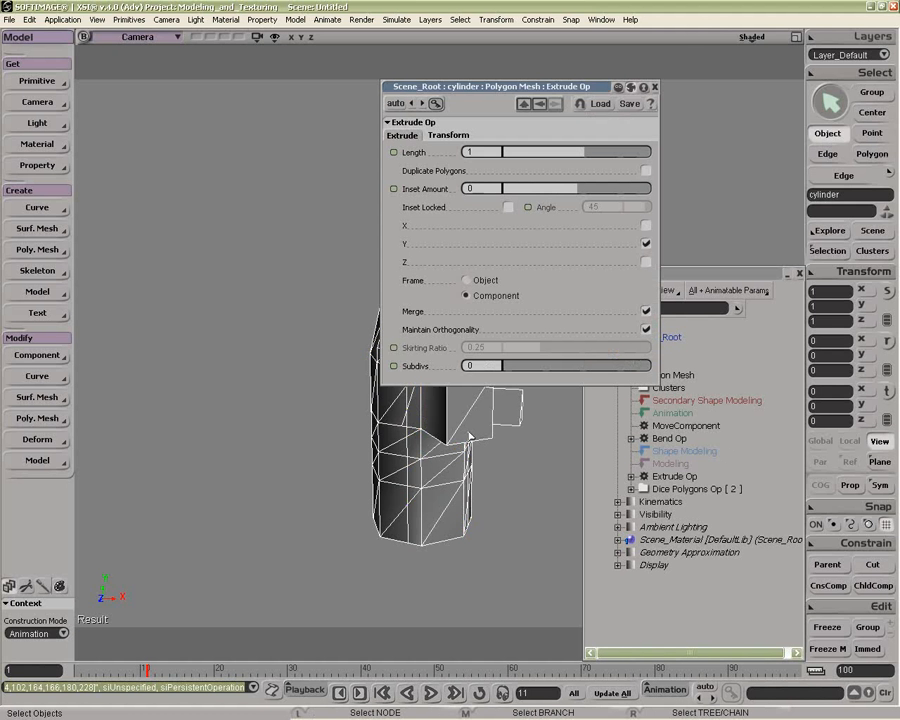
key(ctrl+z)
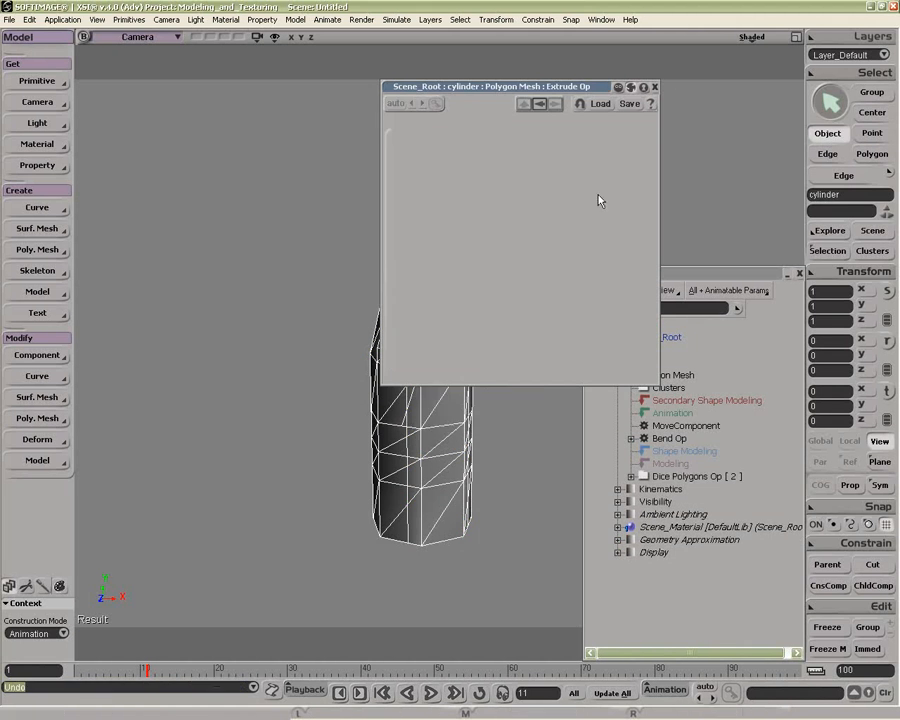
click(654, 88)
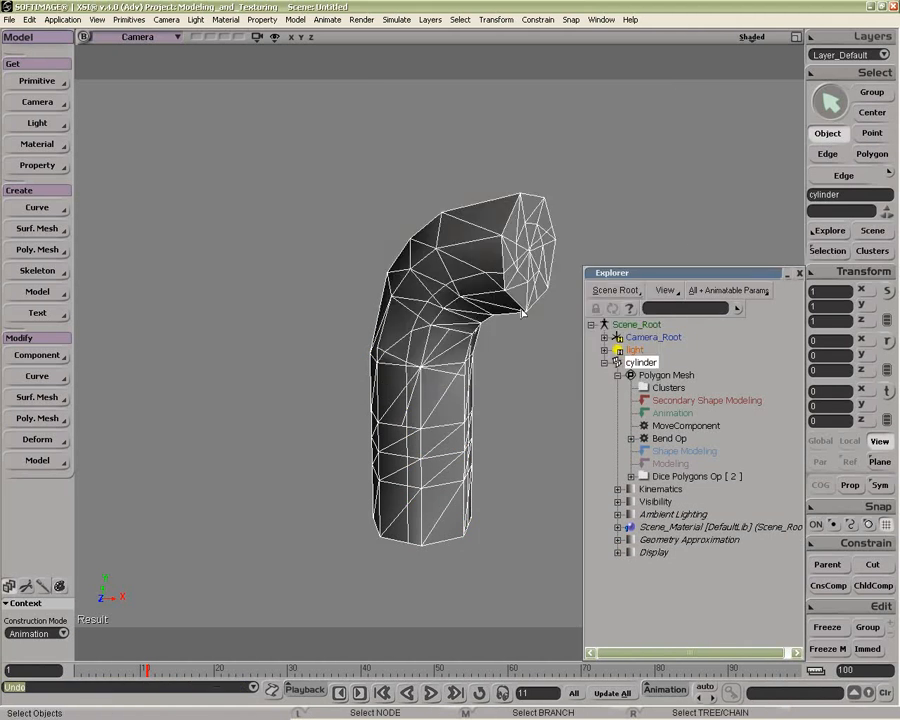
key(u)
key(e)
click(873, 140)
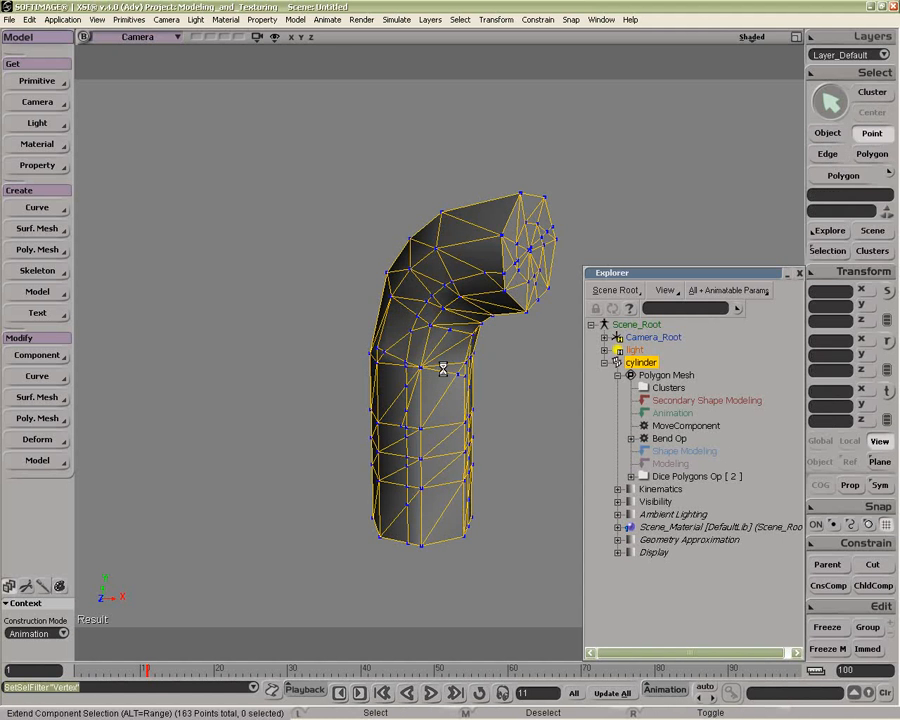
key(space)
click(37, 419)
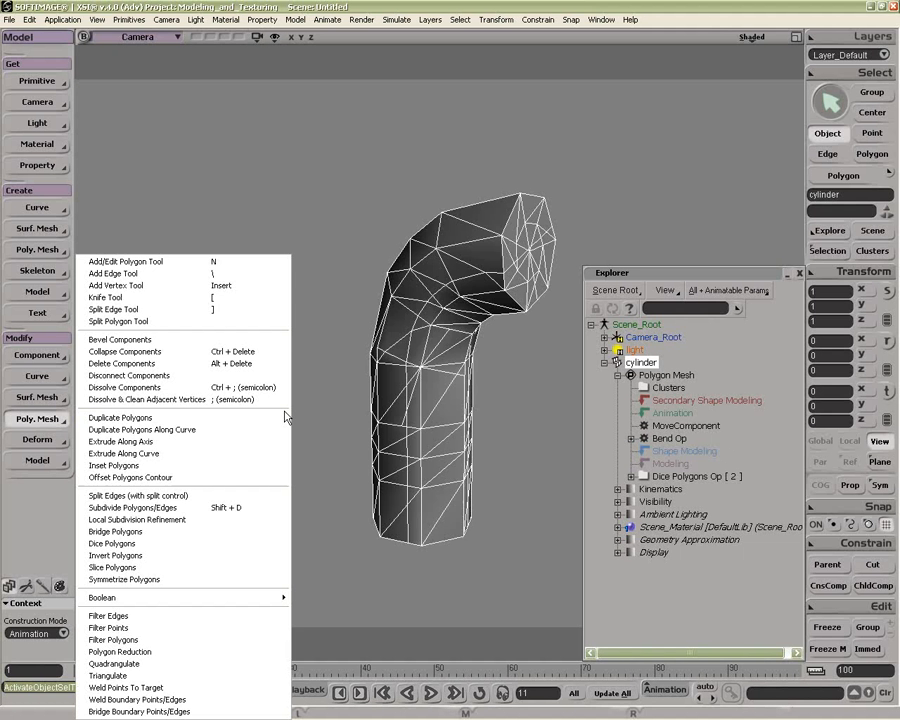
click(321, 411)
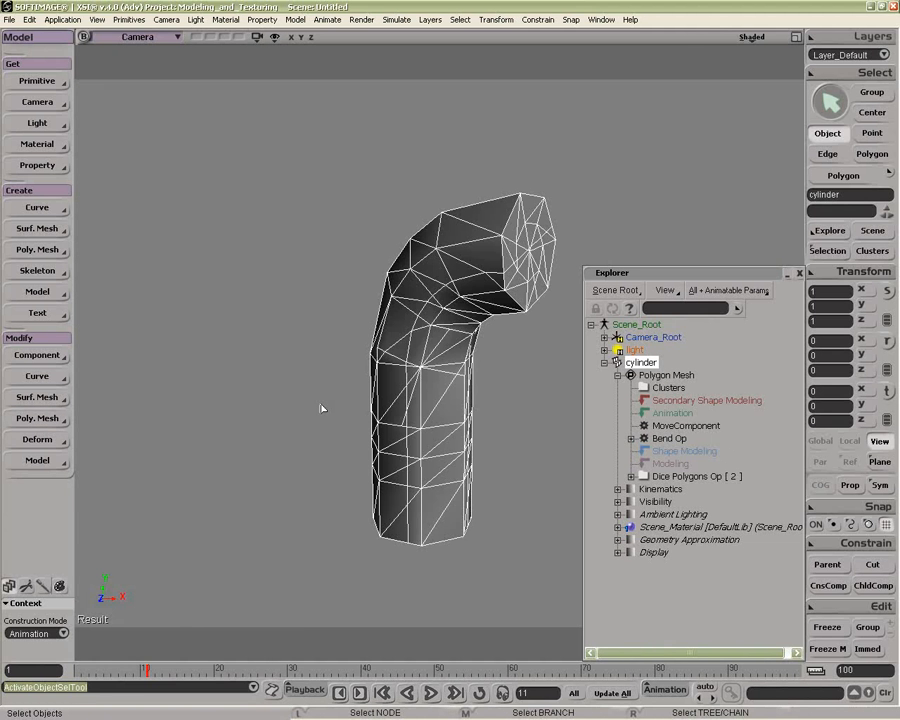
Extrude the selected front polygons along the component Y axis with length 1, close the properties and return to object selection
key(u)
drag(405, 413, 434, 410)
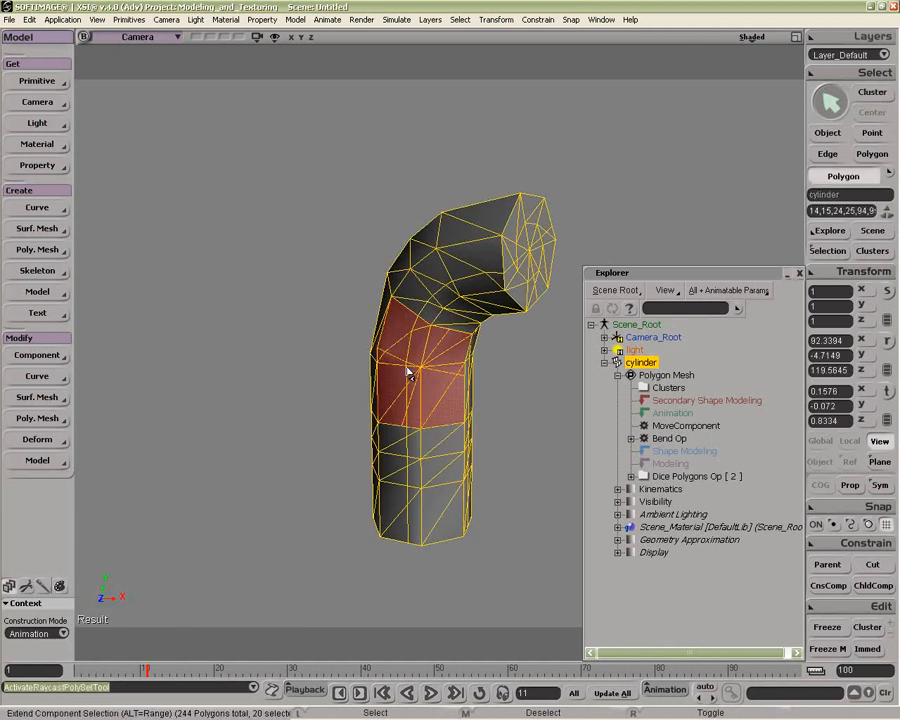
click(37, 419)
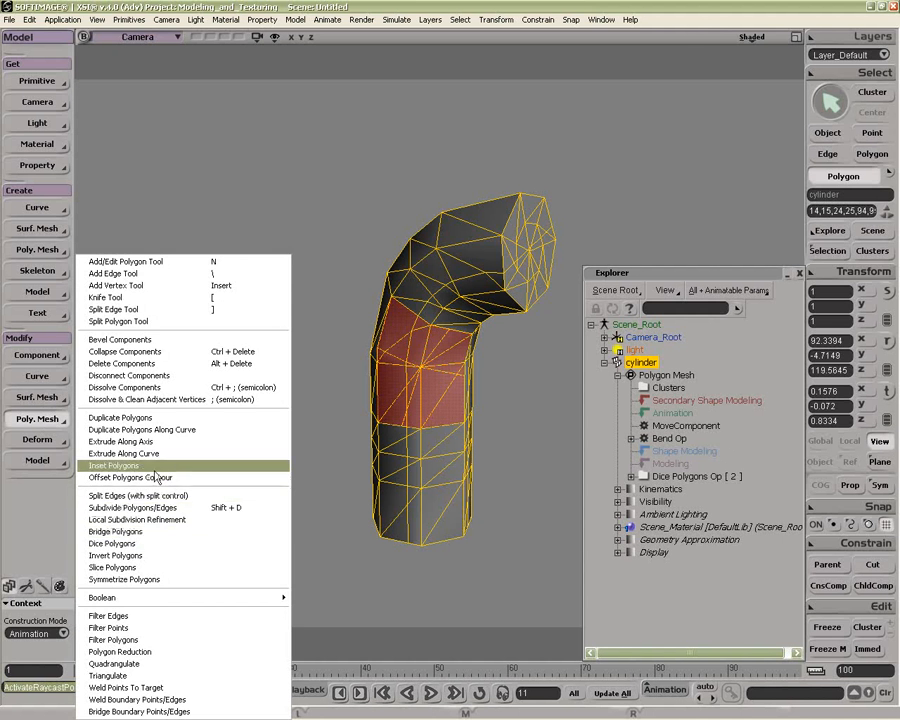
click(156, 442)
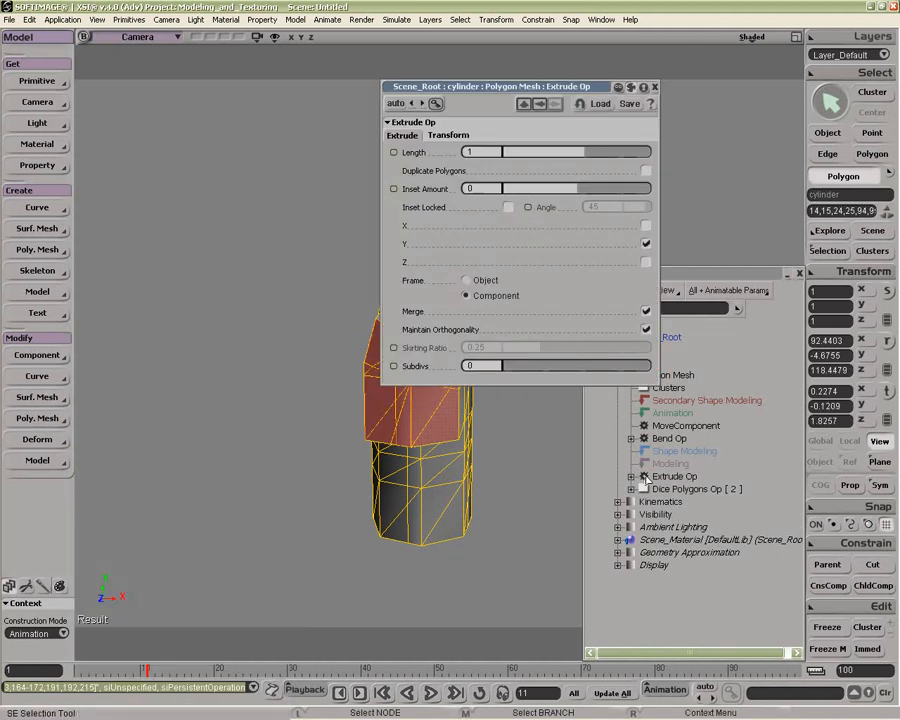
drag(586, 87, 285, 87)
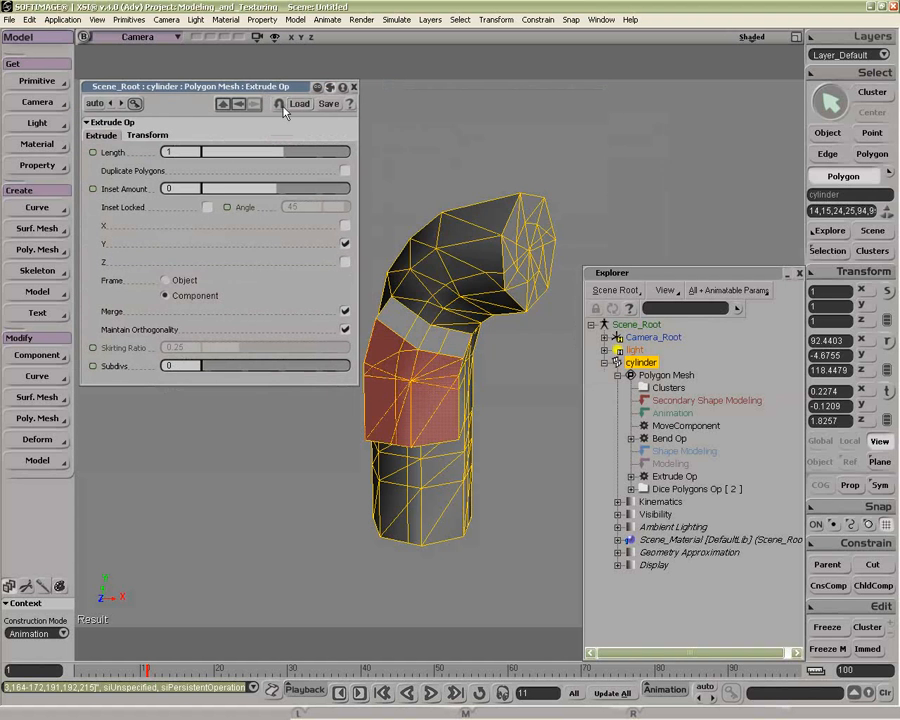
click(353, 87)
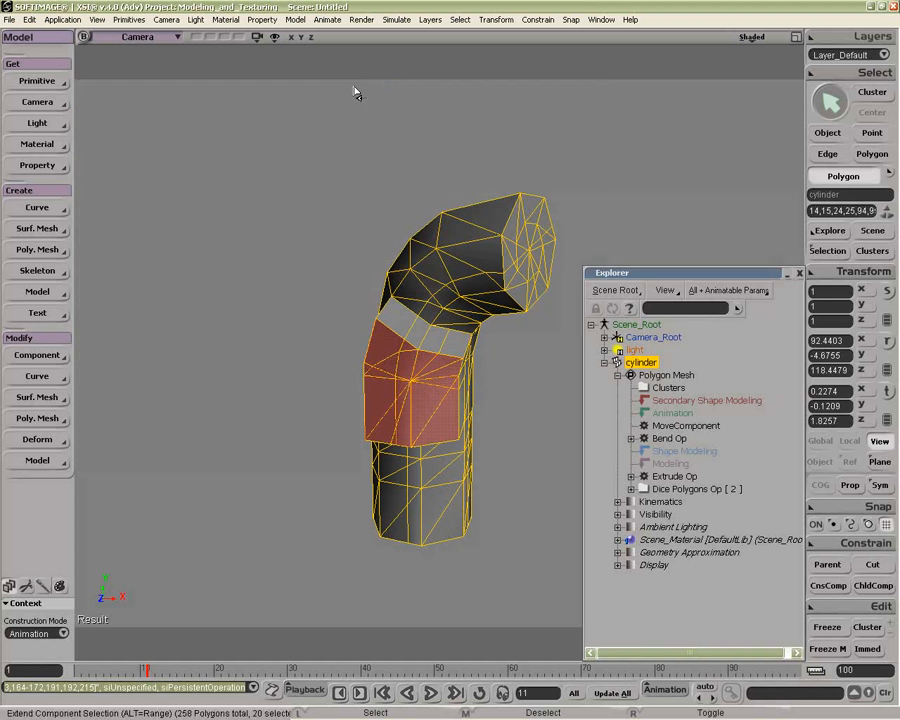
key(space)
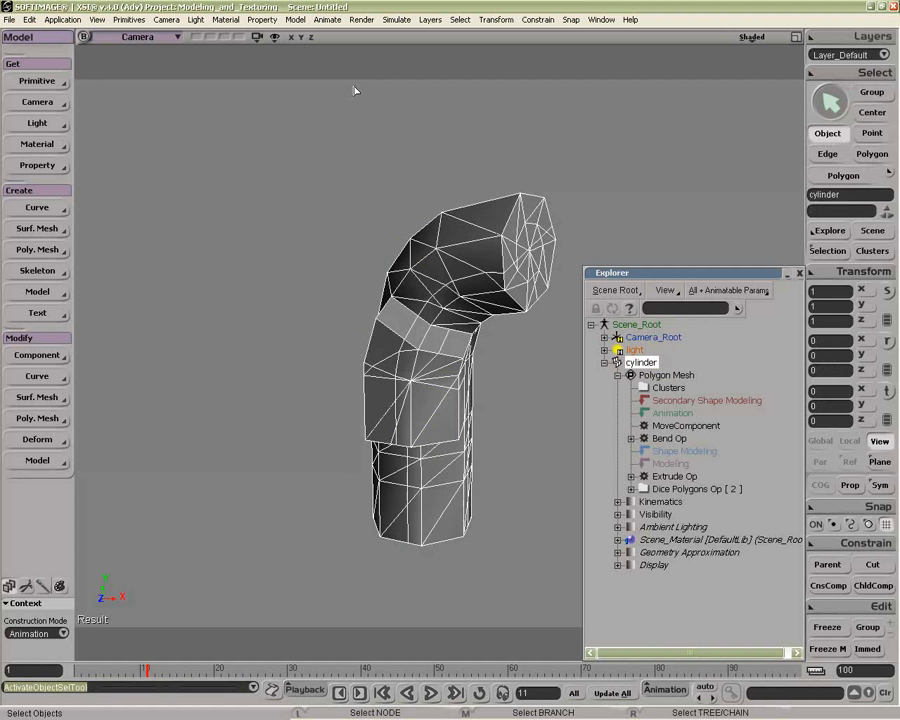
Group the points of the cylinder's lower half into a cluster
key(t)
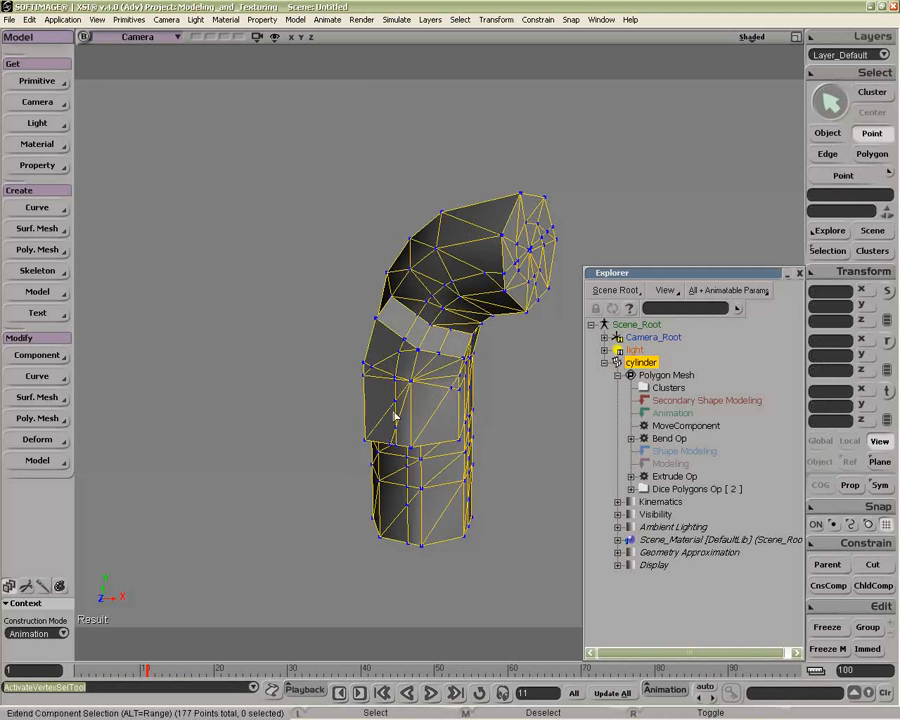
drag(322, 458, 576, 603)
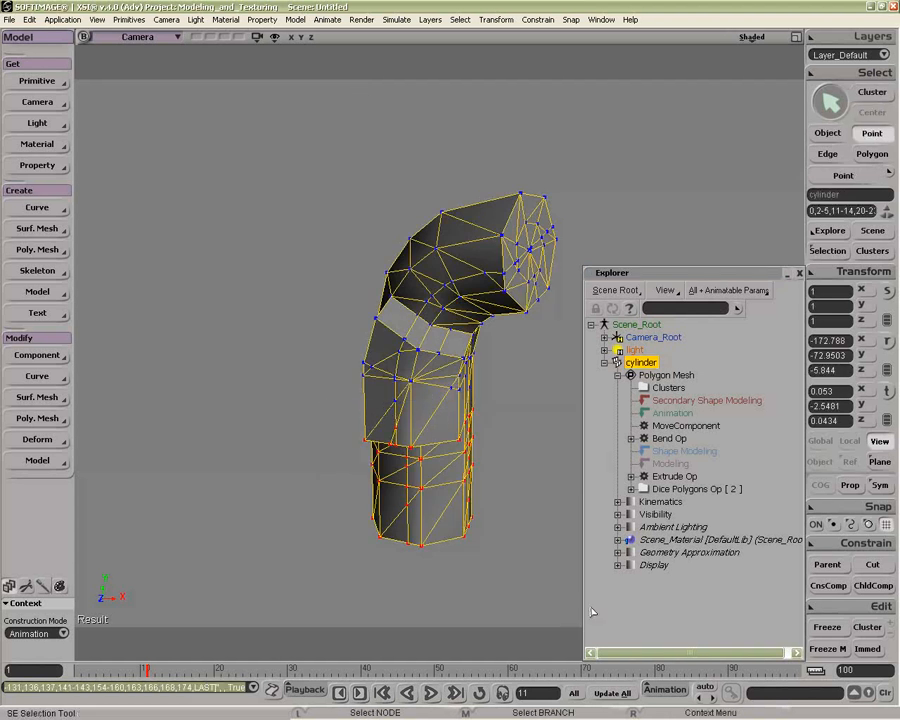
click(867, 627)
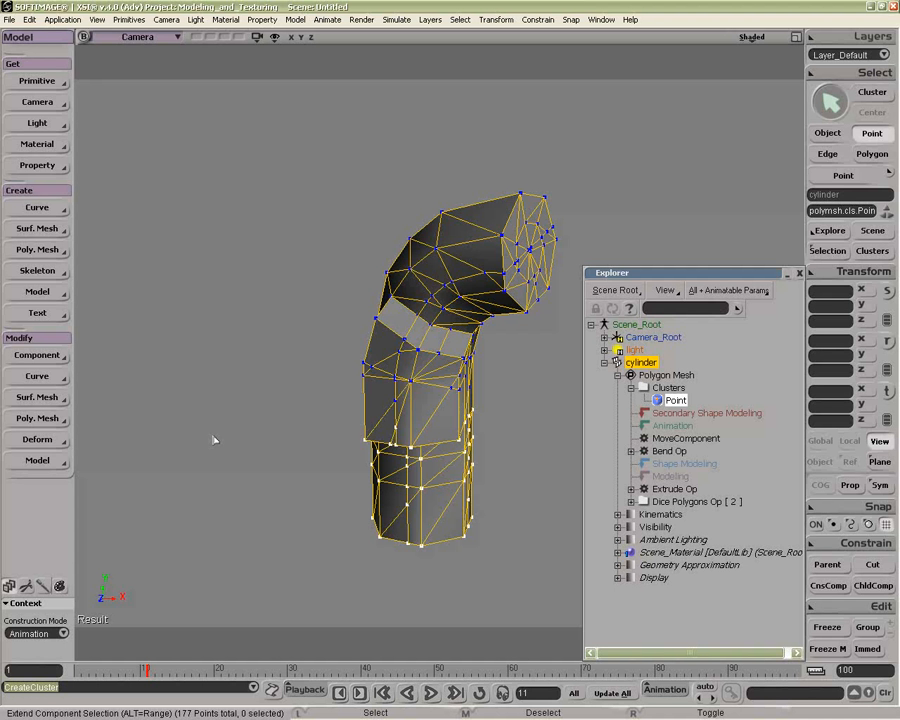
key(ctrl+z)
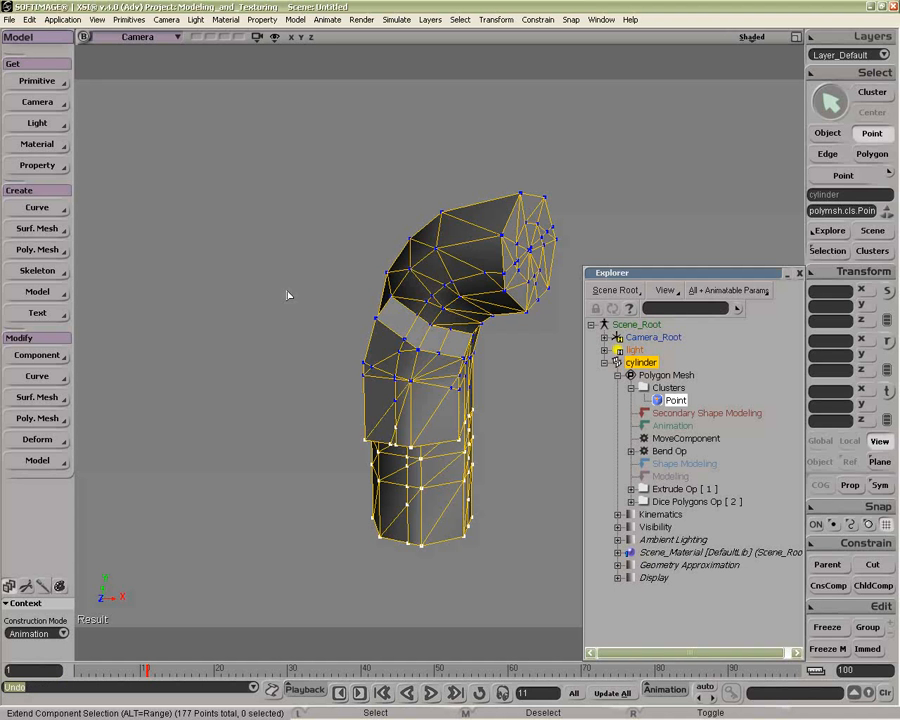
Extrude the lower point cluster along the component Y axis with length 1 and expand the cluster and Extrude Op entries in the explorer
click(40, 418)
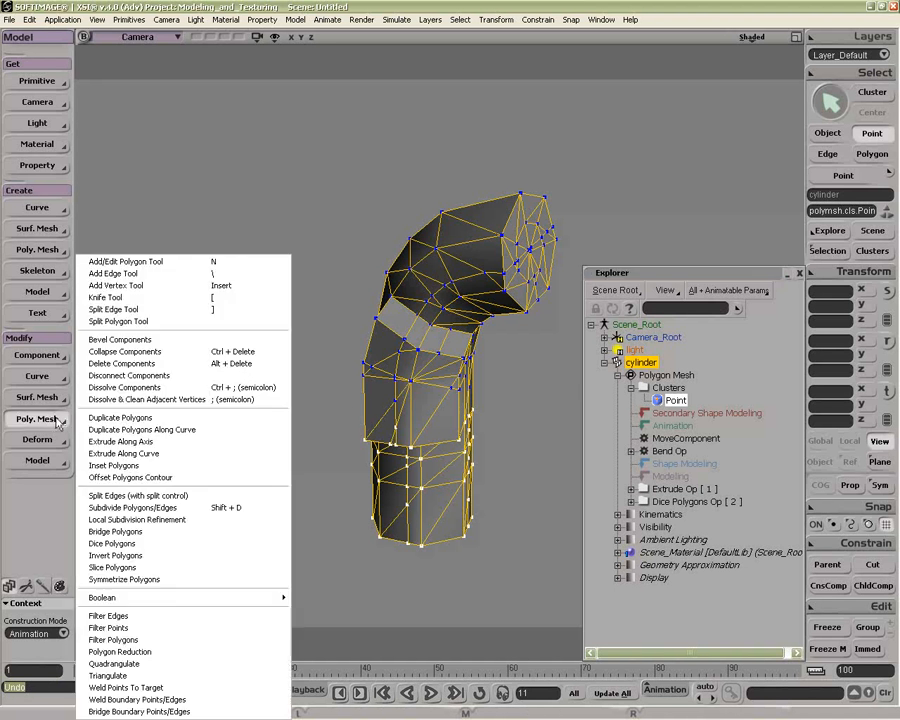
click(156, 443)
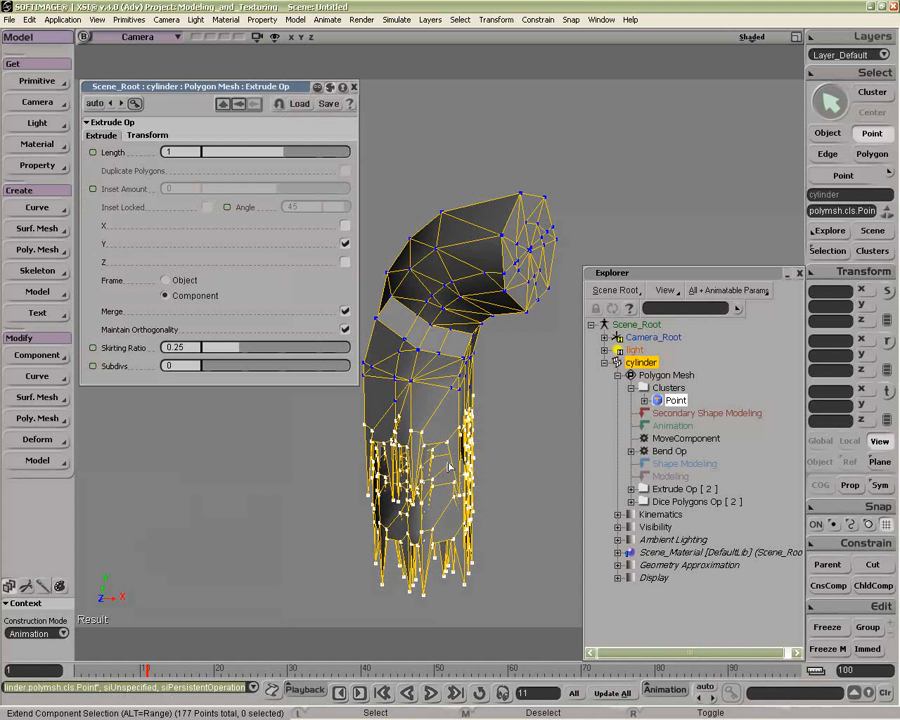
click(645, 400)
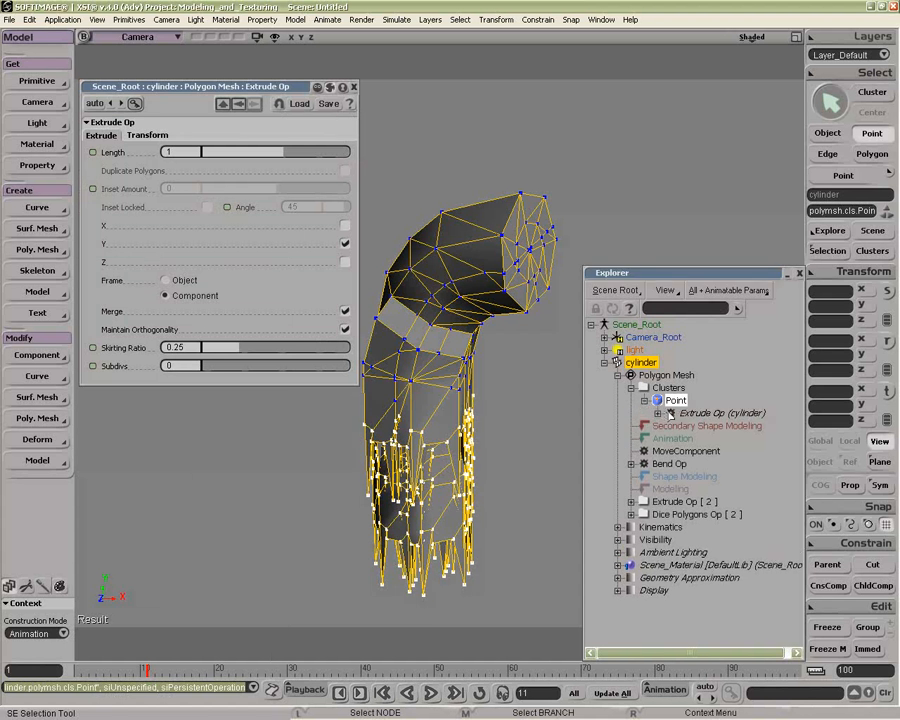
click(631, 501)
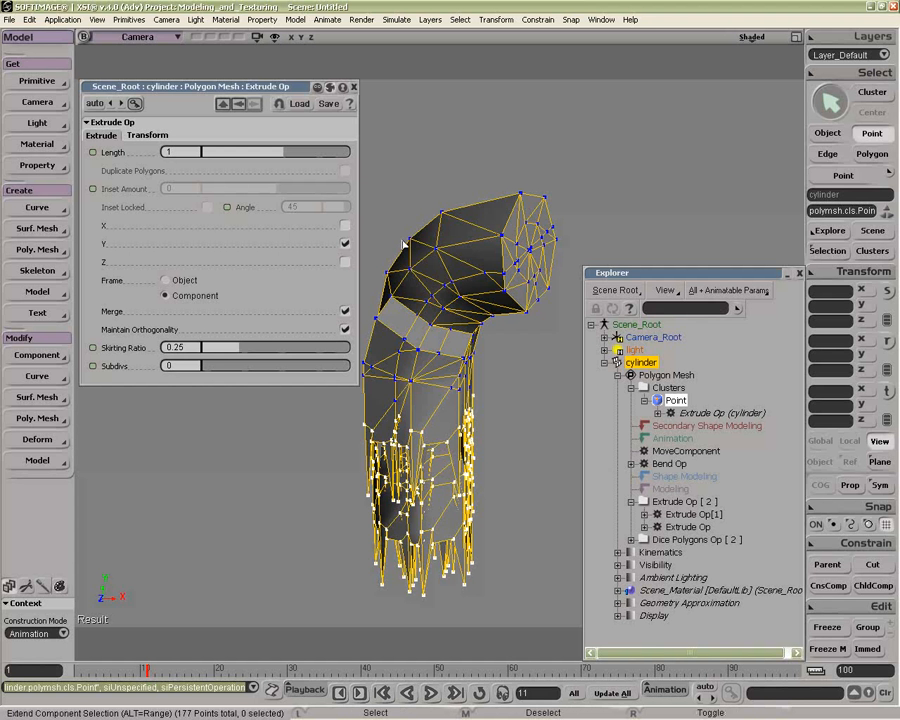
Close the extrude properties, delete the lower point cluster with its extrusion and return to object selection
click(353, 87)
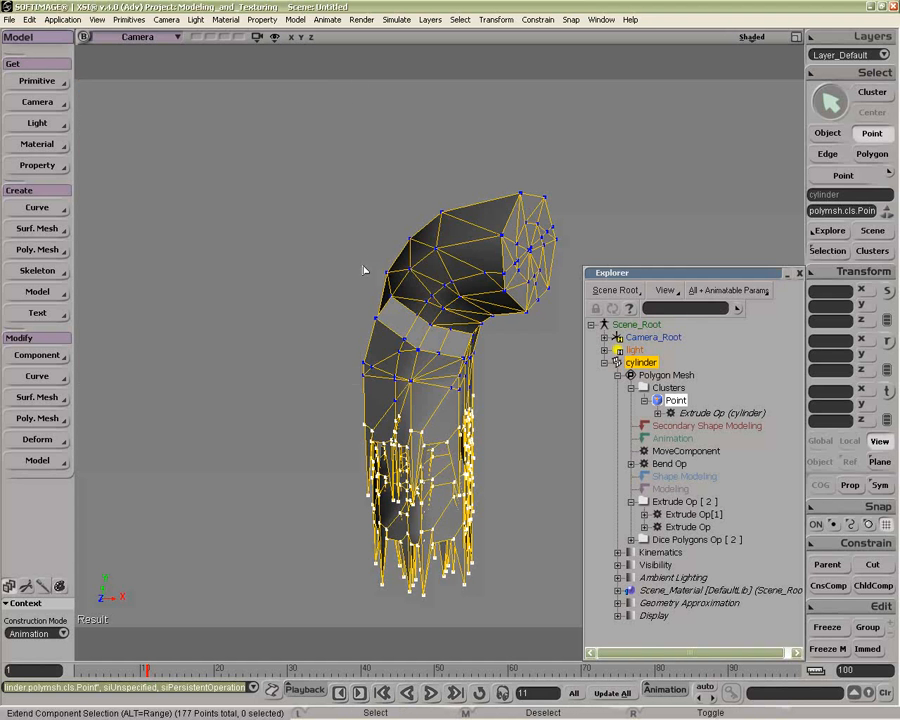
key(Delete)
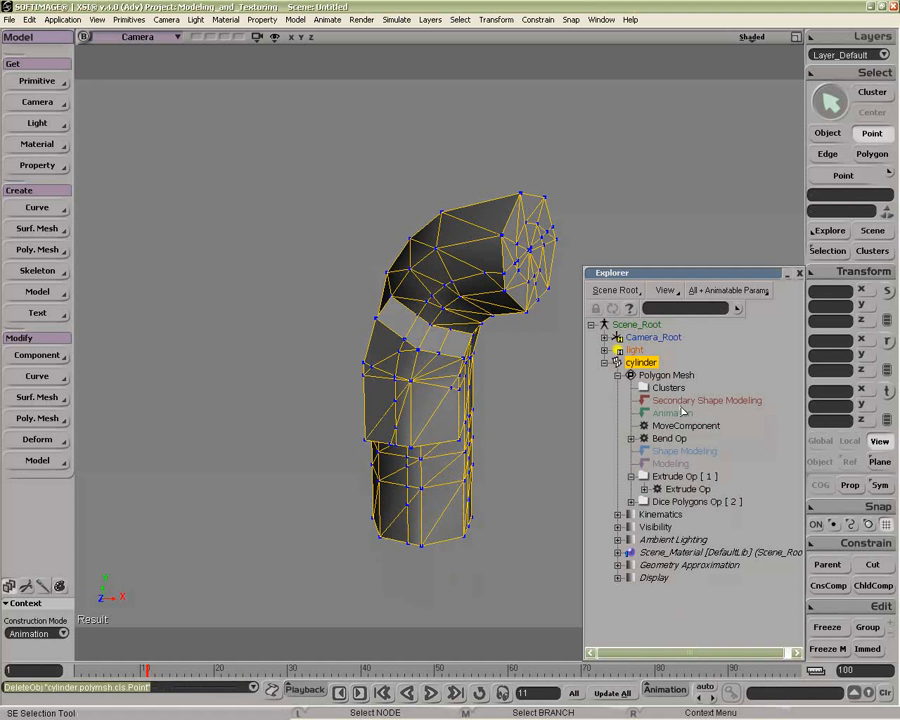
key(space)
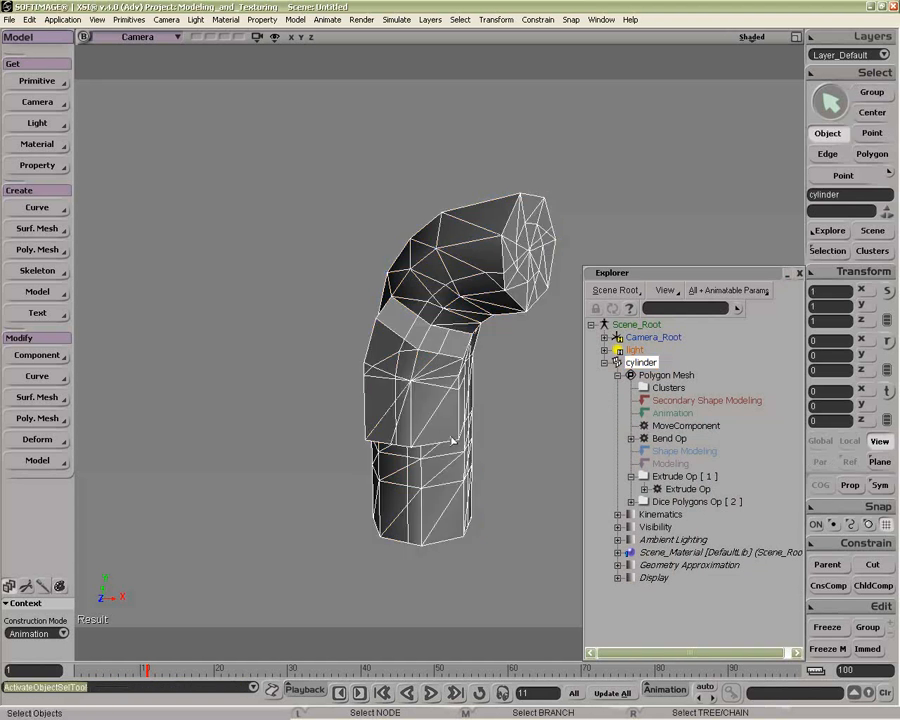
Apply a Bulge deformation to the cylinder's lower points with an amplitude of 0.235
key(t)
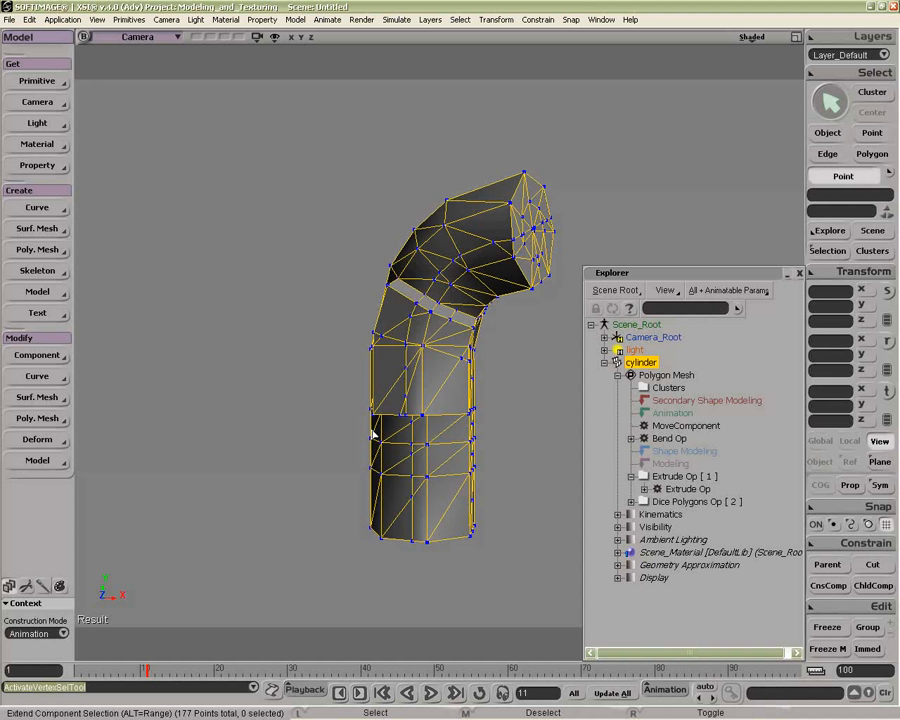
drag(352, 410, 490, 555)
click(40, 440)
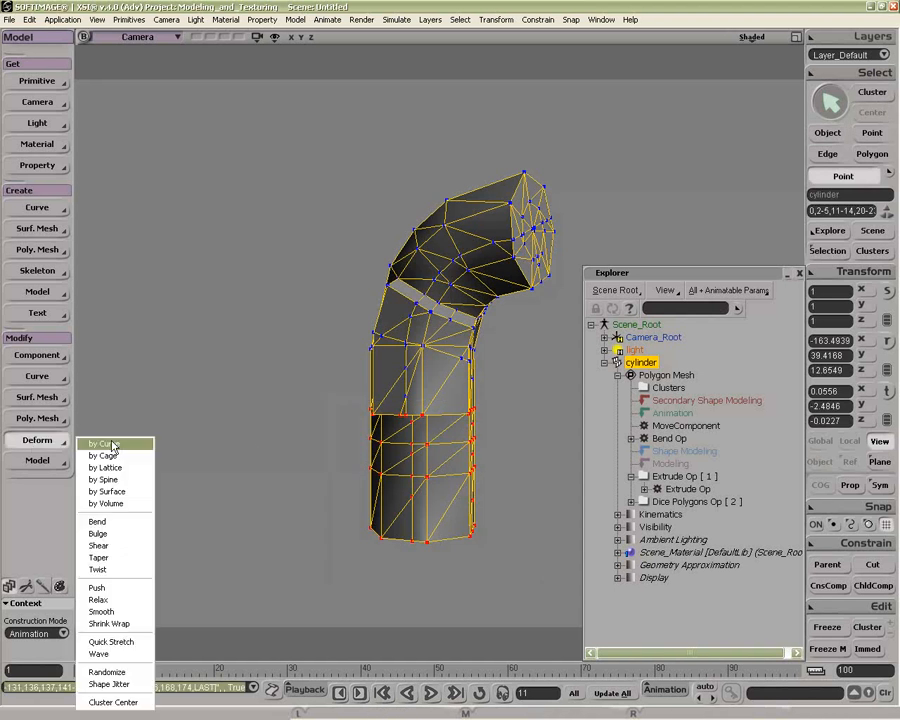
click(130, 533)
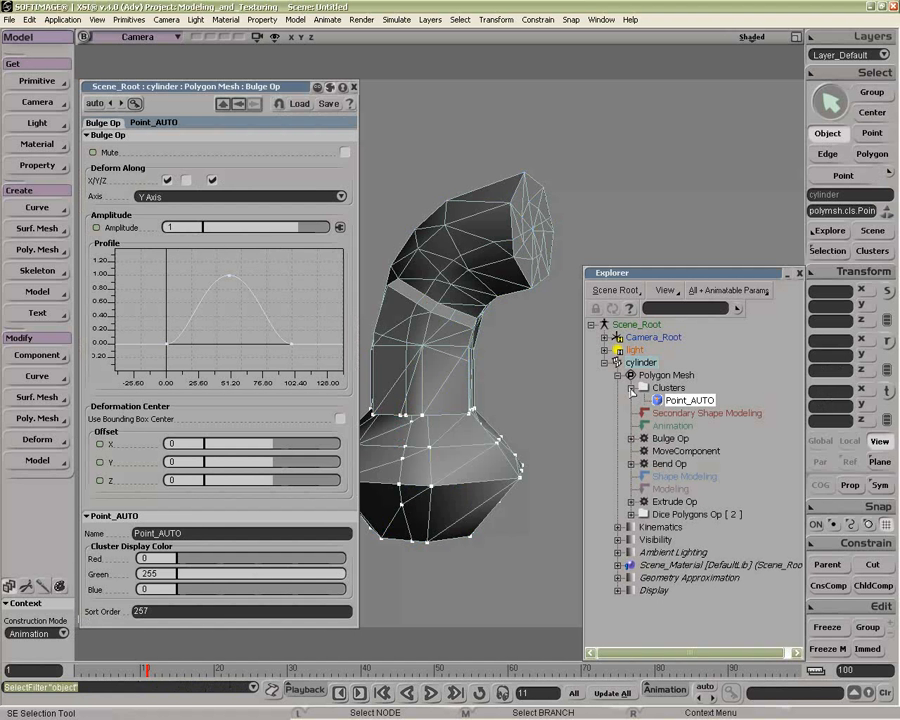
mouse_move(296, 233)
mouse_down()
mouse_move(255, 228)
mouse_move(277, 227)
mouse_move(283, 245)
mouse_up()
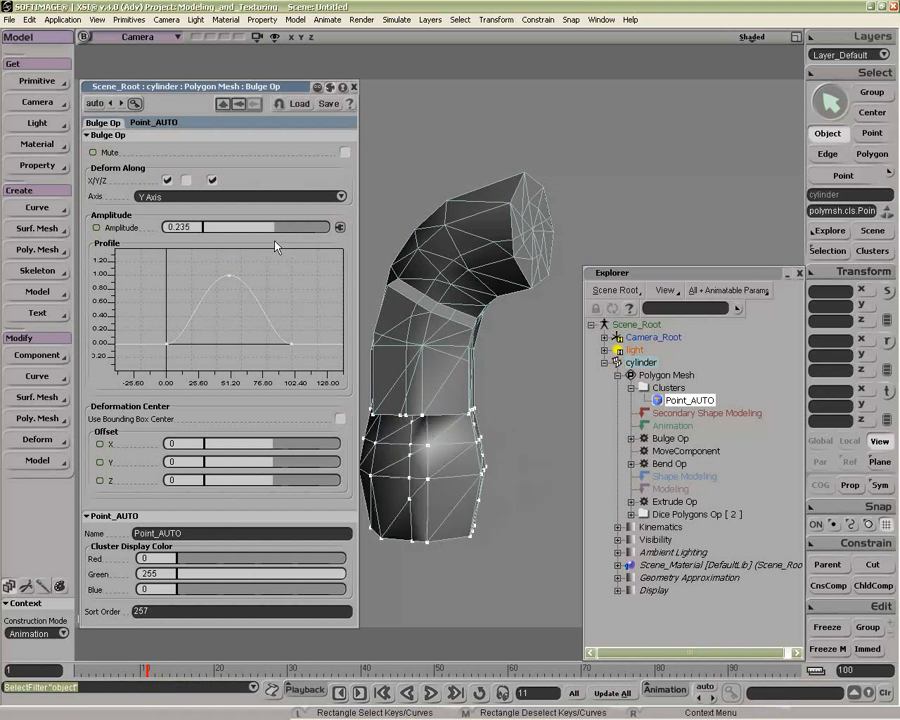
Apply a second Bulge deformation to the whole cylinder object with an amplitude of 1.285 and close its properties
key(space)
click(448, 268)
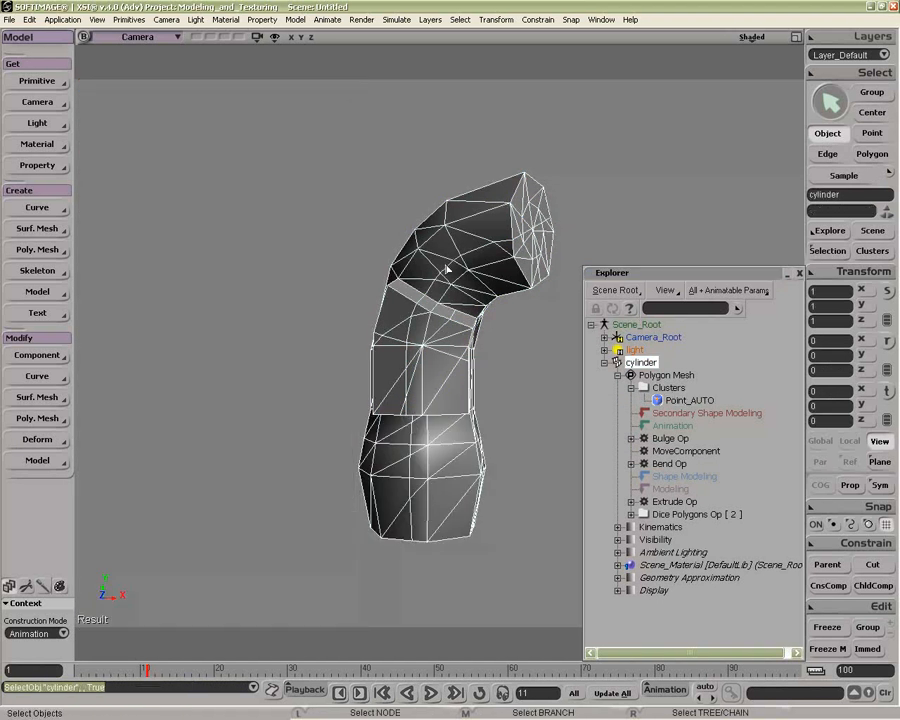
click(45, 440)
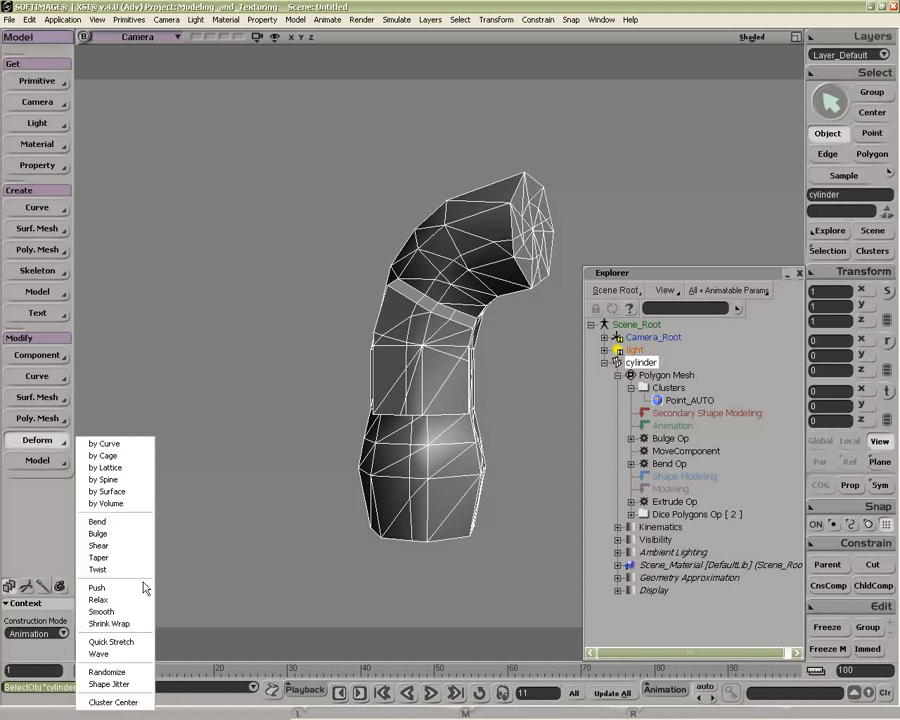
click(122, 533)
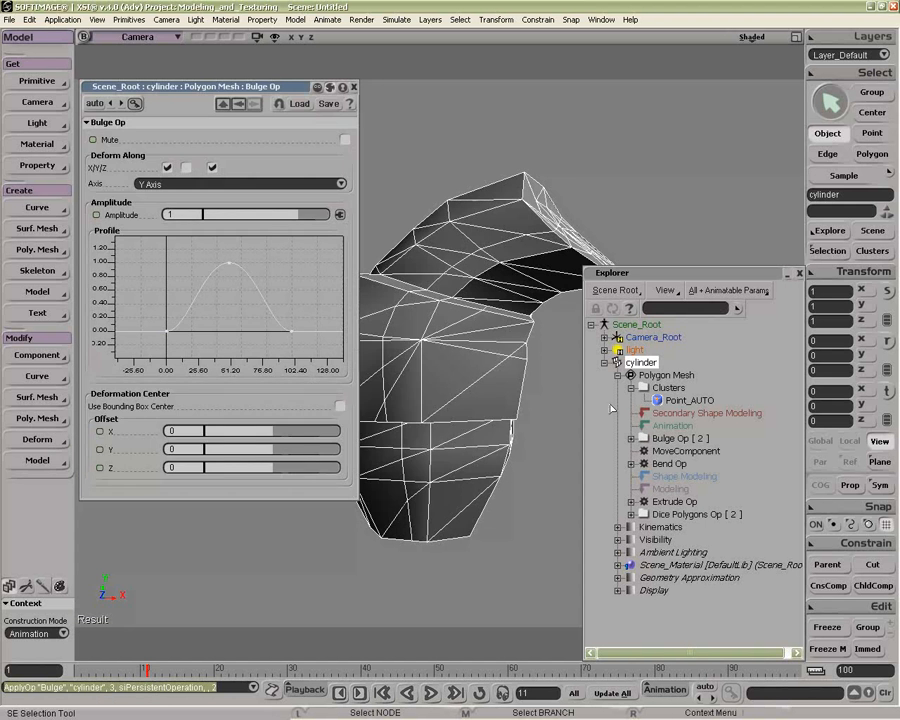
drag(273, 214, 315, 228)
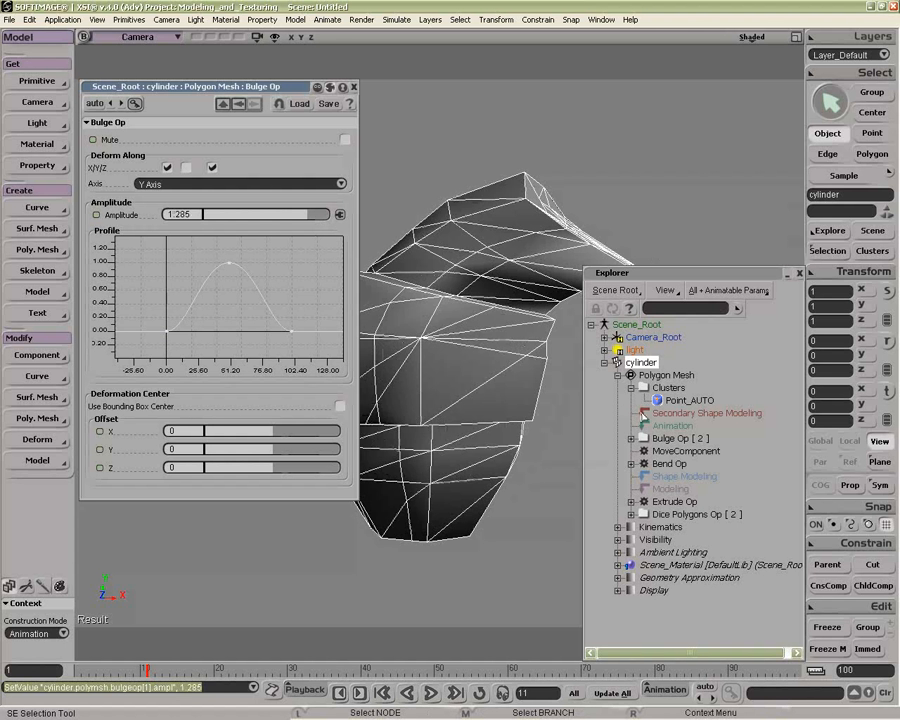
click(354, 87)
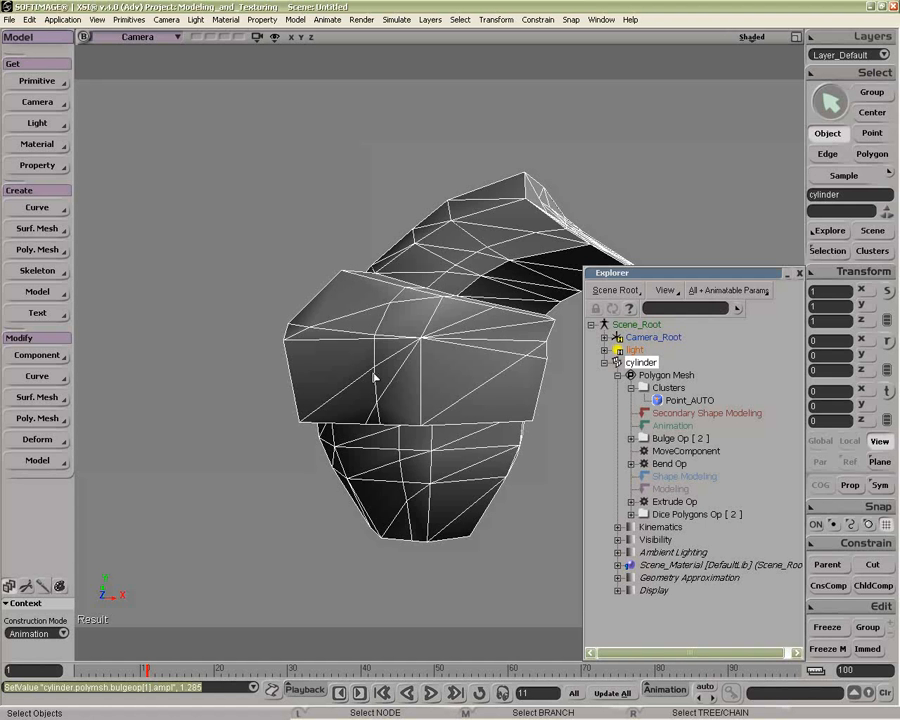
Freeze the whole cylinder's operator stack, inspect its Modeling marker and reselect the cylinder
click(667, 489)
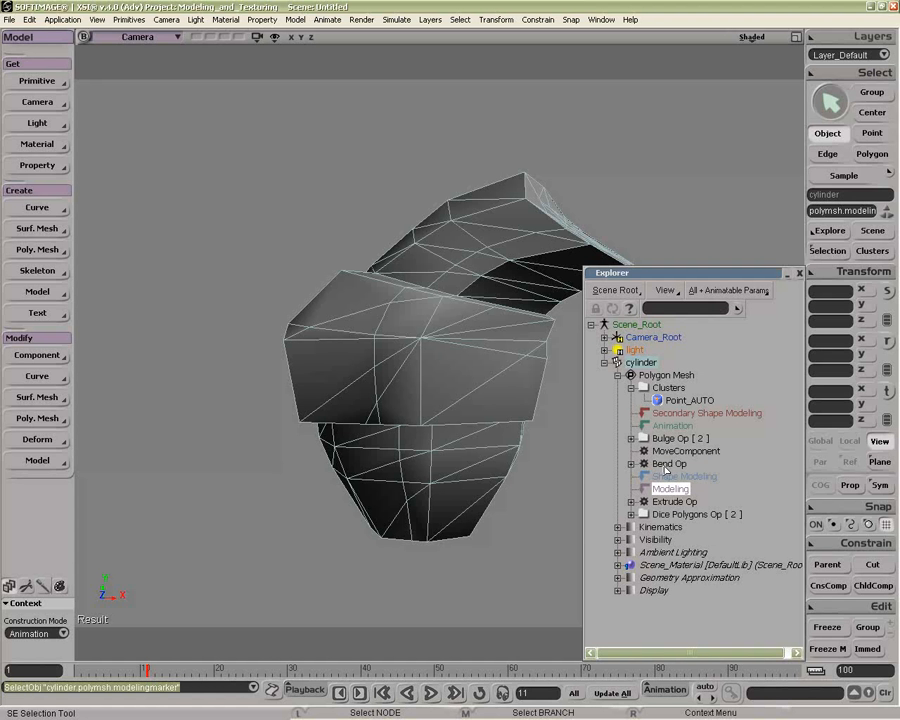
click(501, 442)
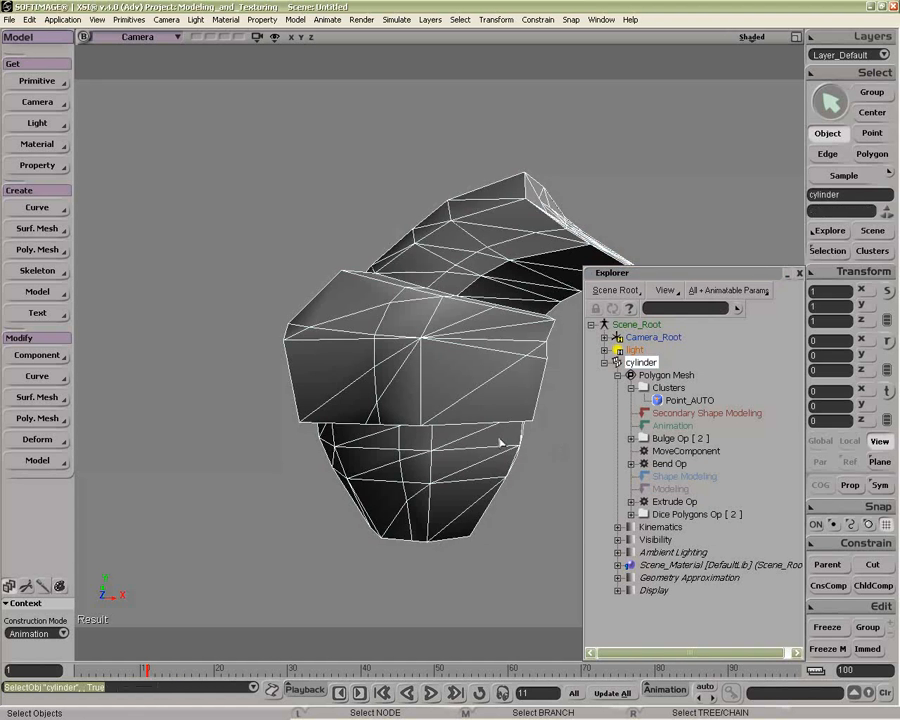
click(827, 628)
key(z)
drag(512, 482, 436, 454)
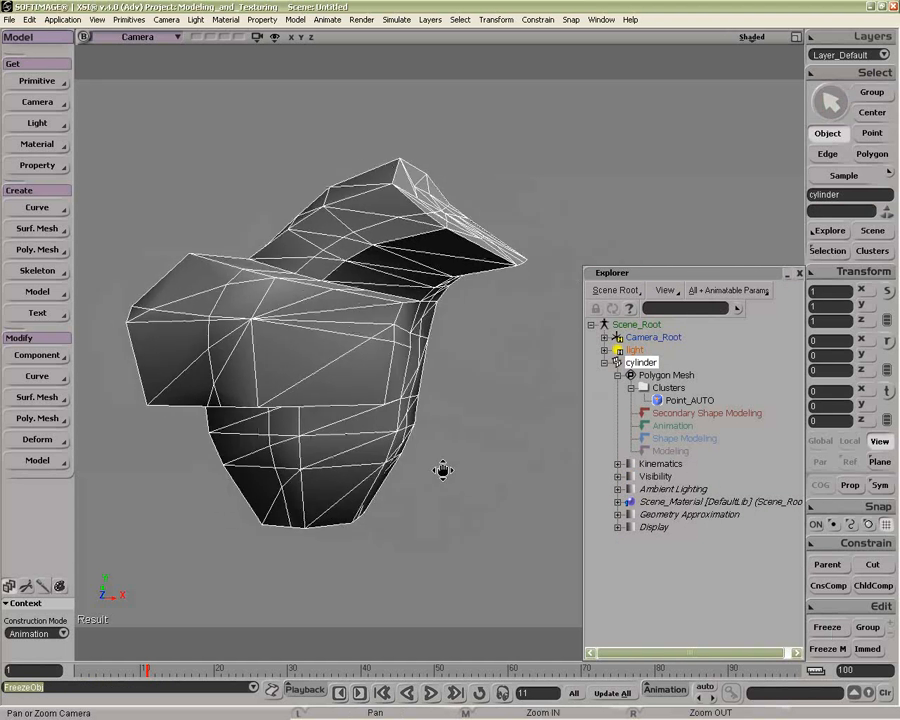
key(o)
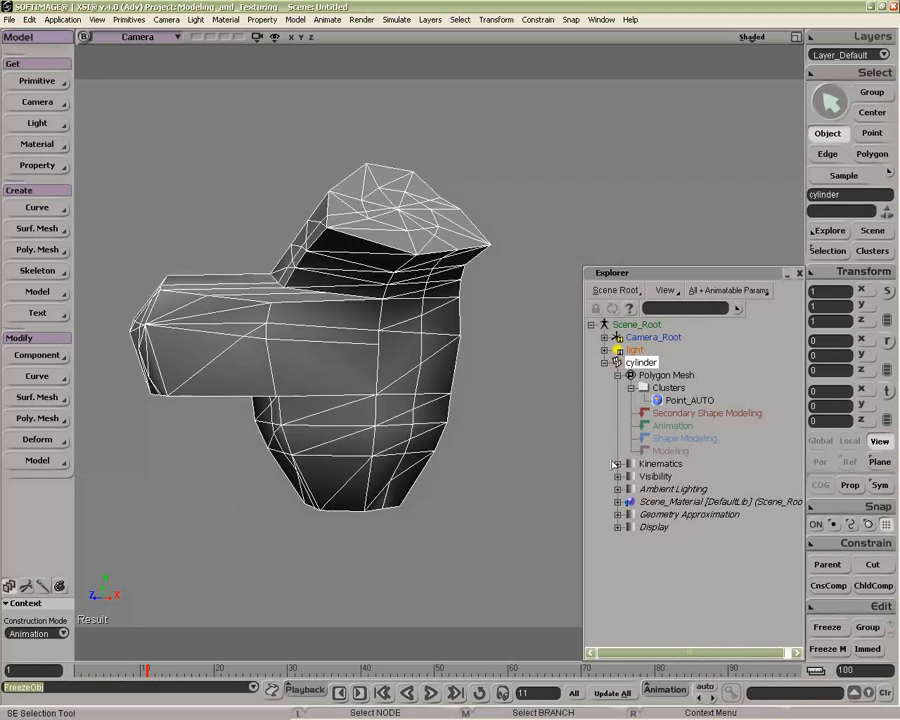
click(670, 451)
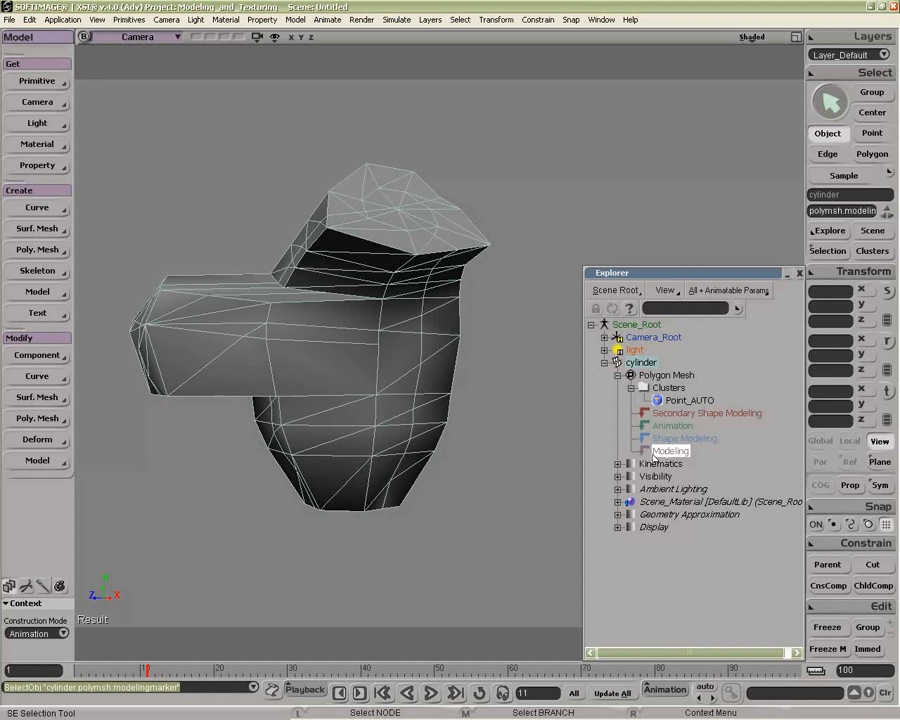
click(432, 368)
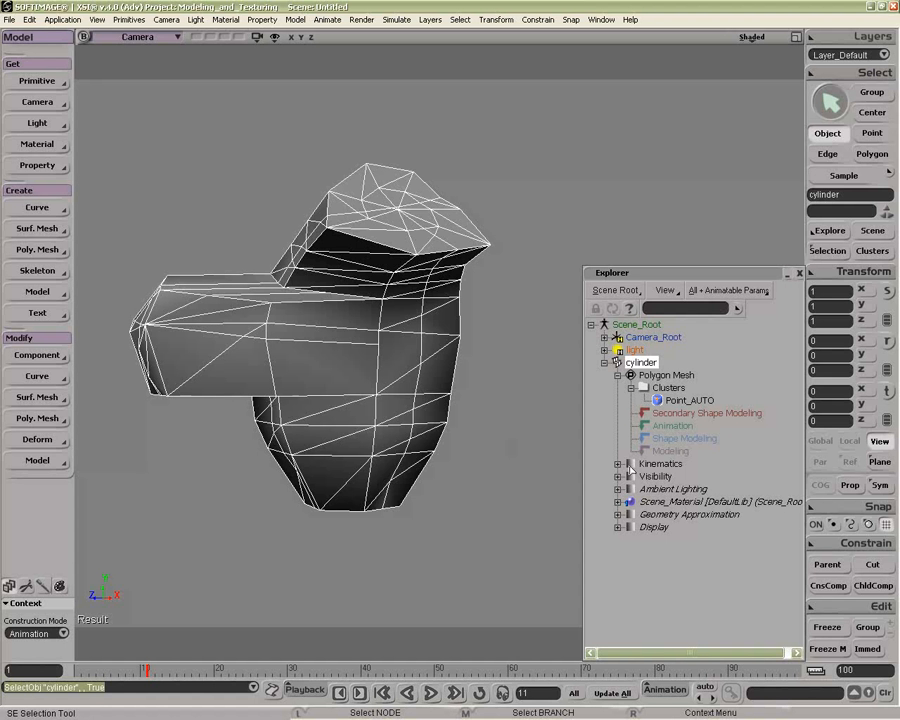
Clear the polygon selection and apply Split Edges with split control to two horizontal edges where the extrusion meets the cylinder's body
key(u)
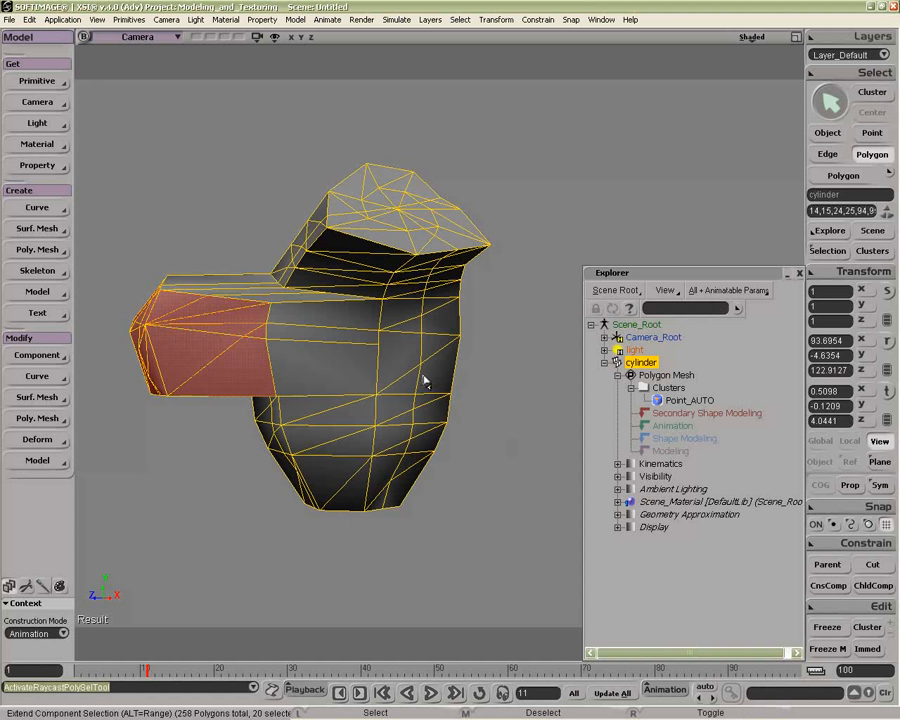
key(ctrl+shift+a)
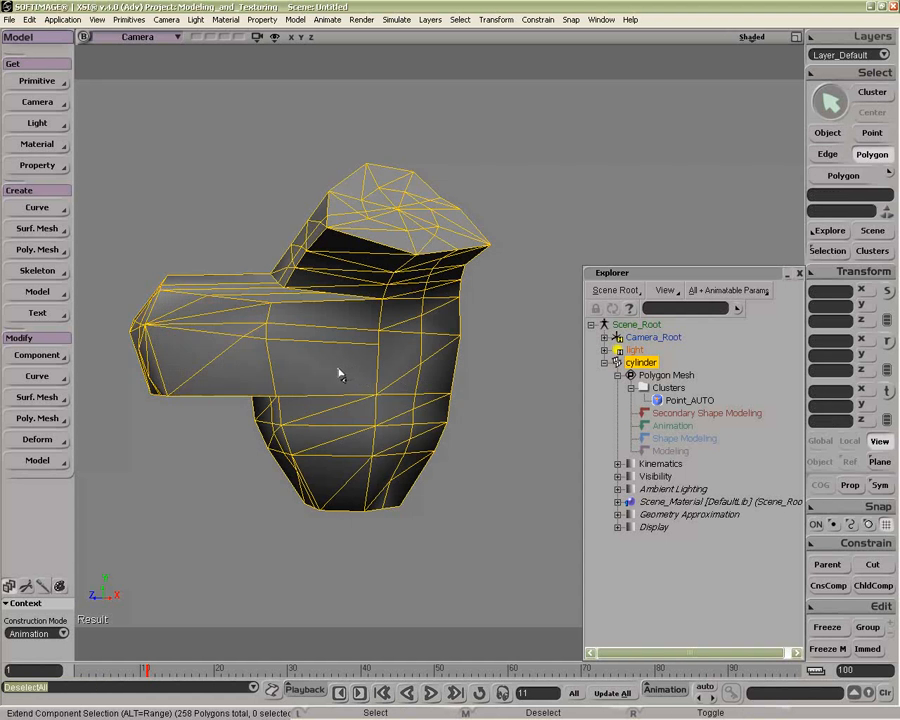
key(e)
shift+click(316, 341)
shift+click(297, 394)
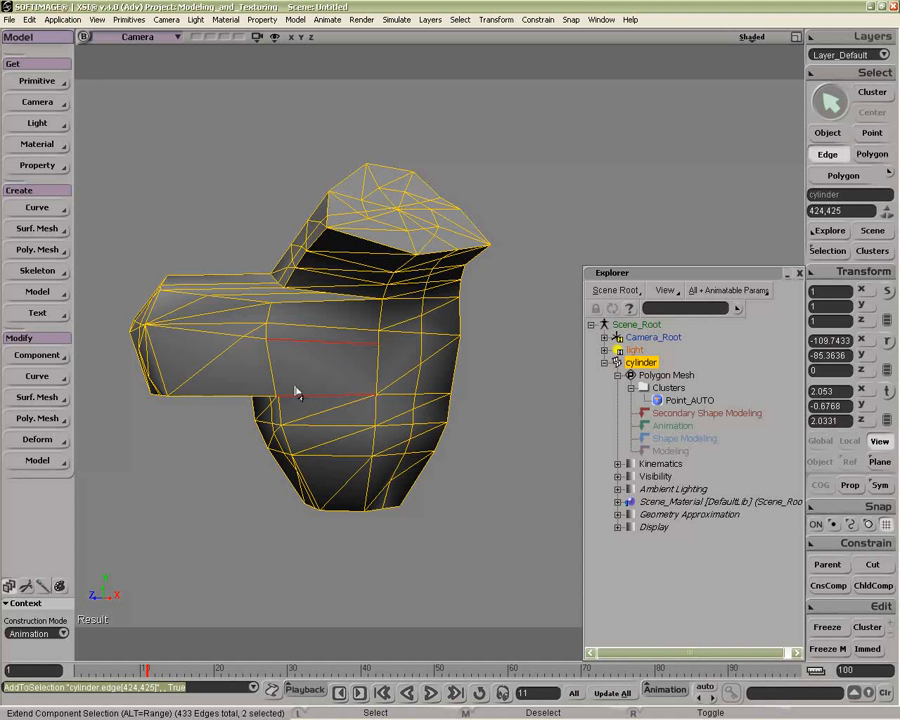
click(37, 418)
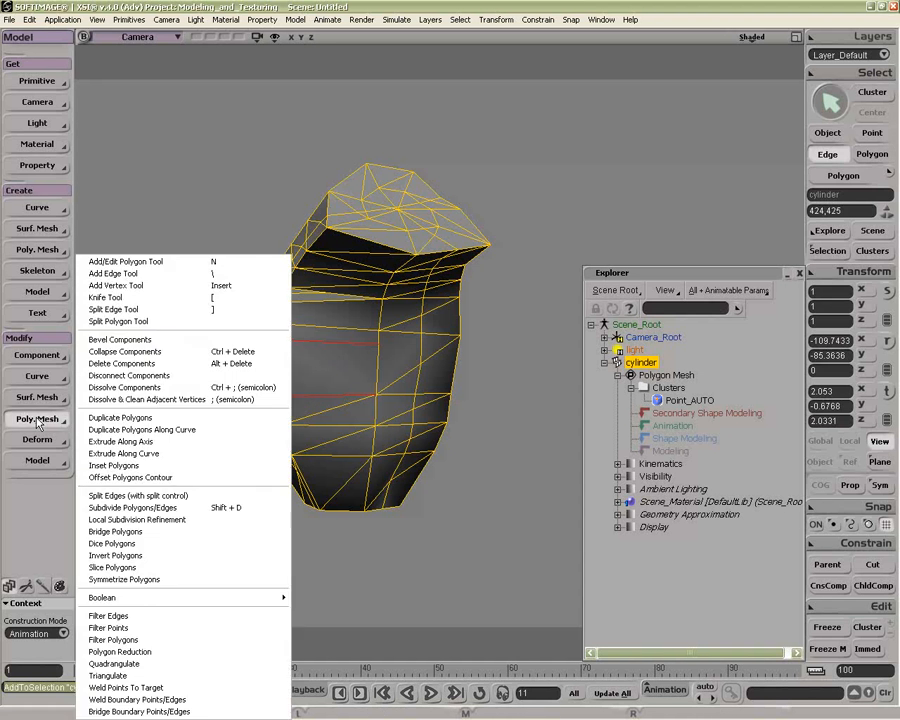
click(145, 496)
Animate the split's edge ratio with keys of 45.715 at frame 11 and 99.99 at frame 18
drag(214, 142, 253, 144)
click(95, 142)
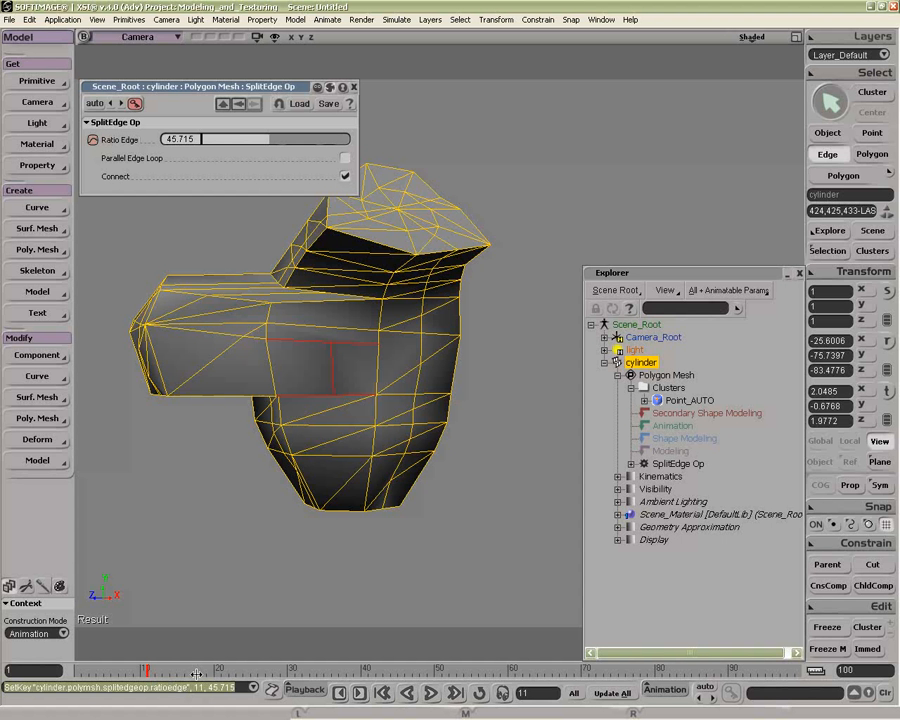
click(198, 671)
drag(273, 138, 363, 150)
click(93, 141)
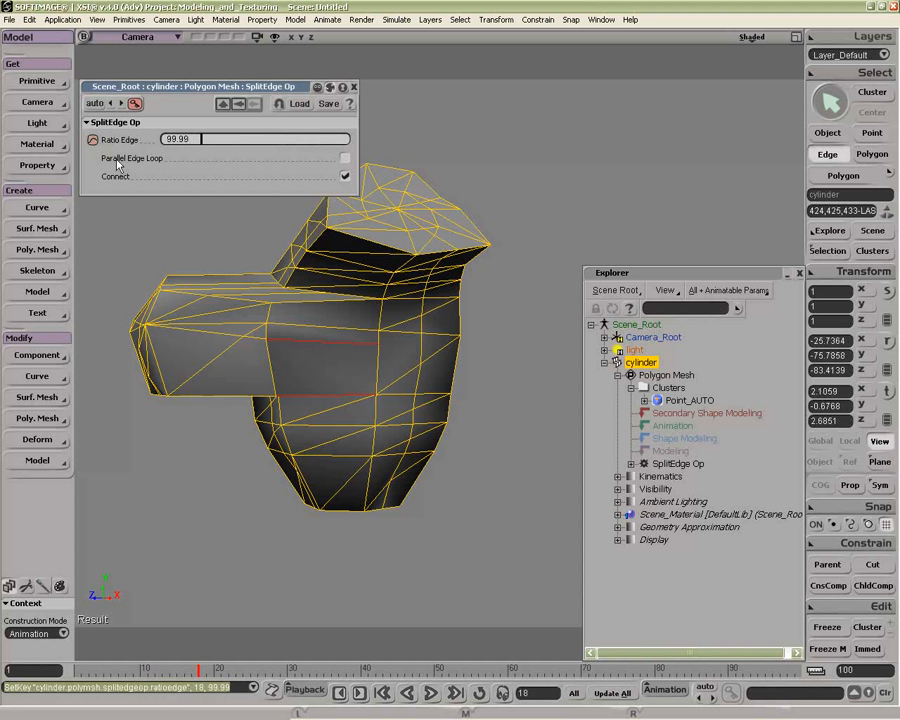
Enable Parallel Edge Loop for the split, switch to point selection, set the edge ratio to 35.241 and close the properties
click(345, 159)
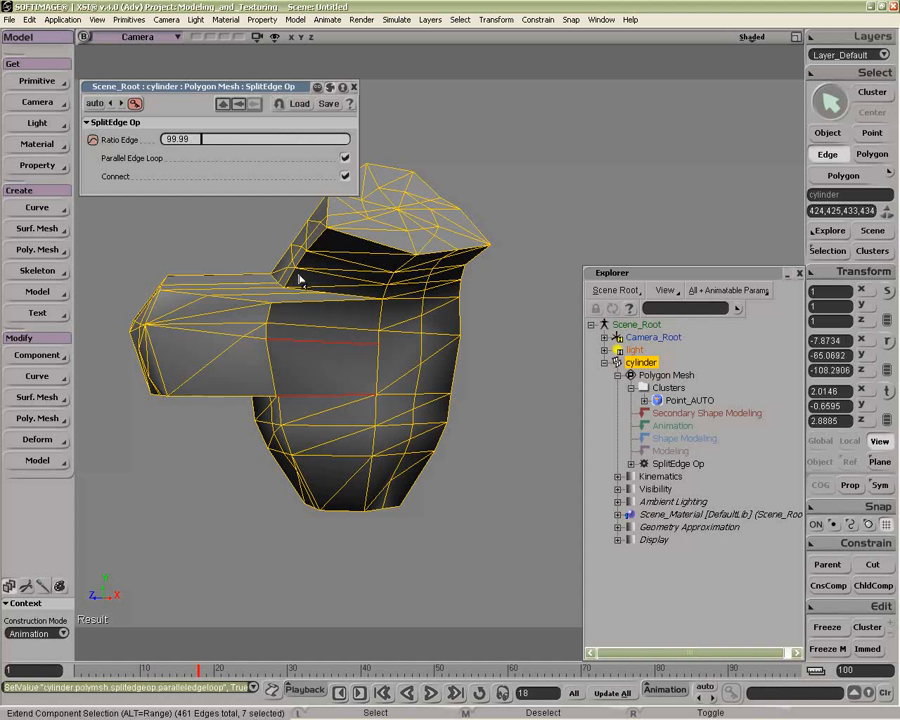
key(t)
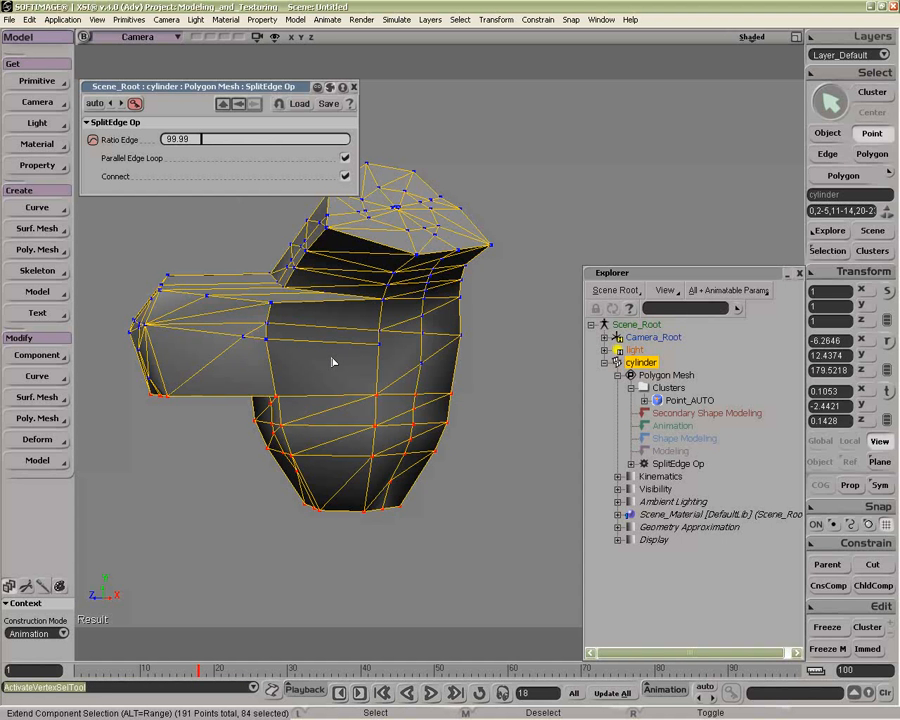
key(ctrl+z)
drag(323, 141, 253, 148)
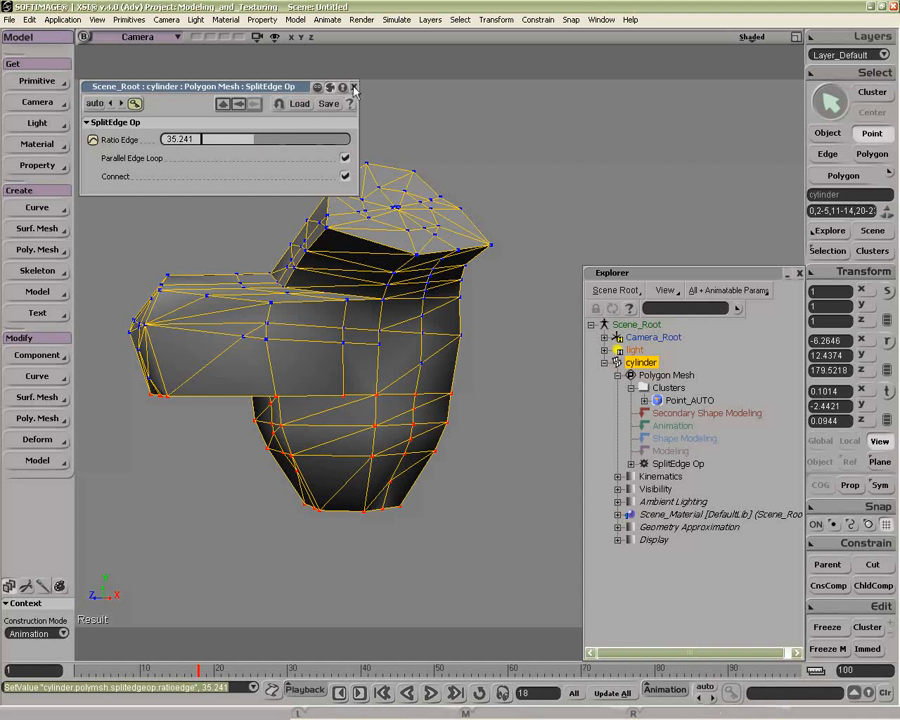
click(353, 88)
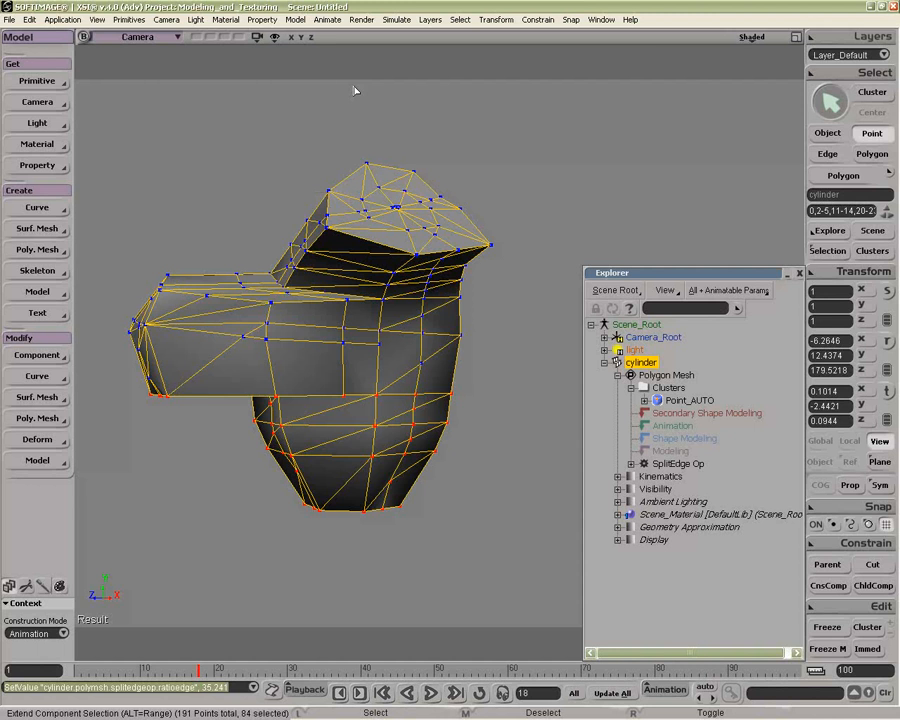